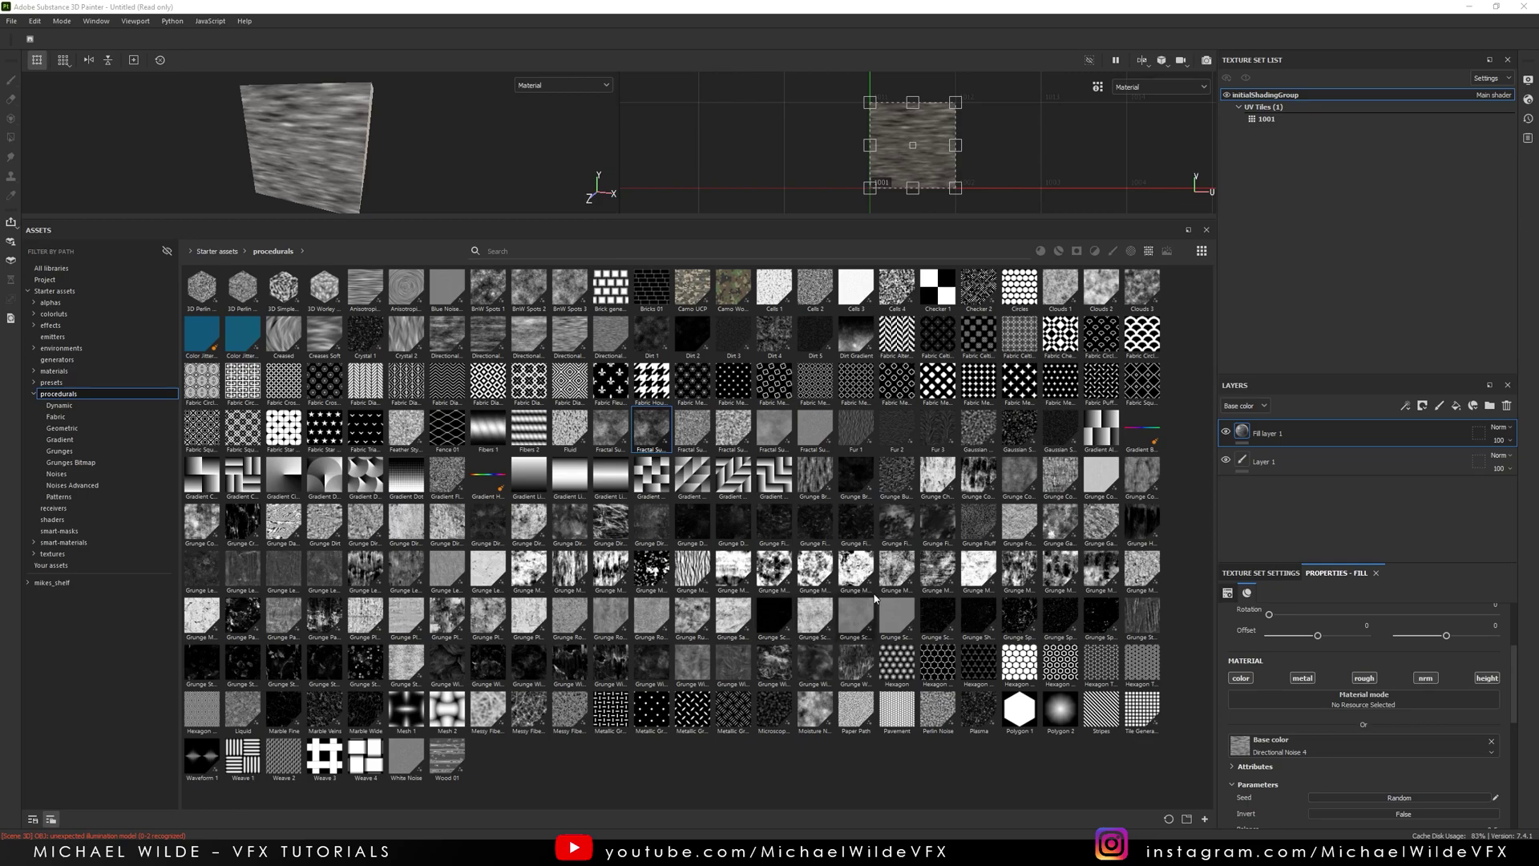
Check the options of the Fabric Medieval Cross asset and view the exported images in the Substance Procedurals folder in File Explorer
right_click(752, 376)
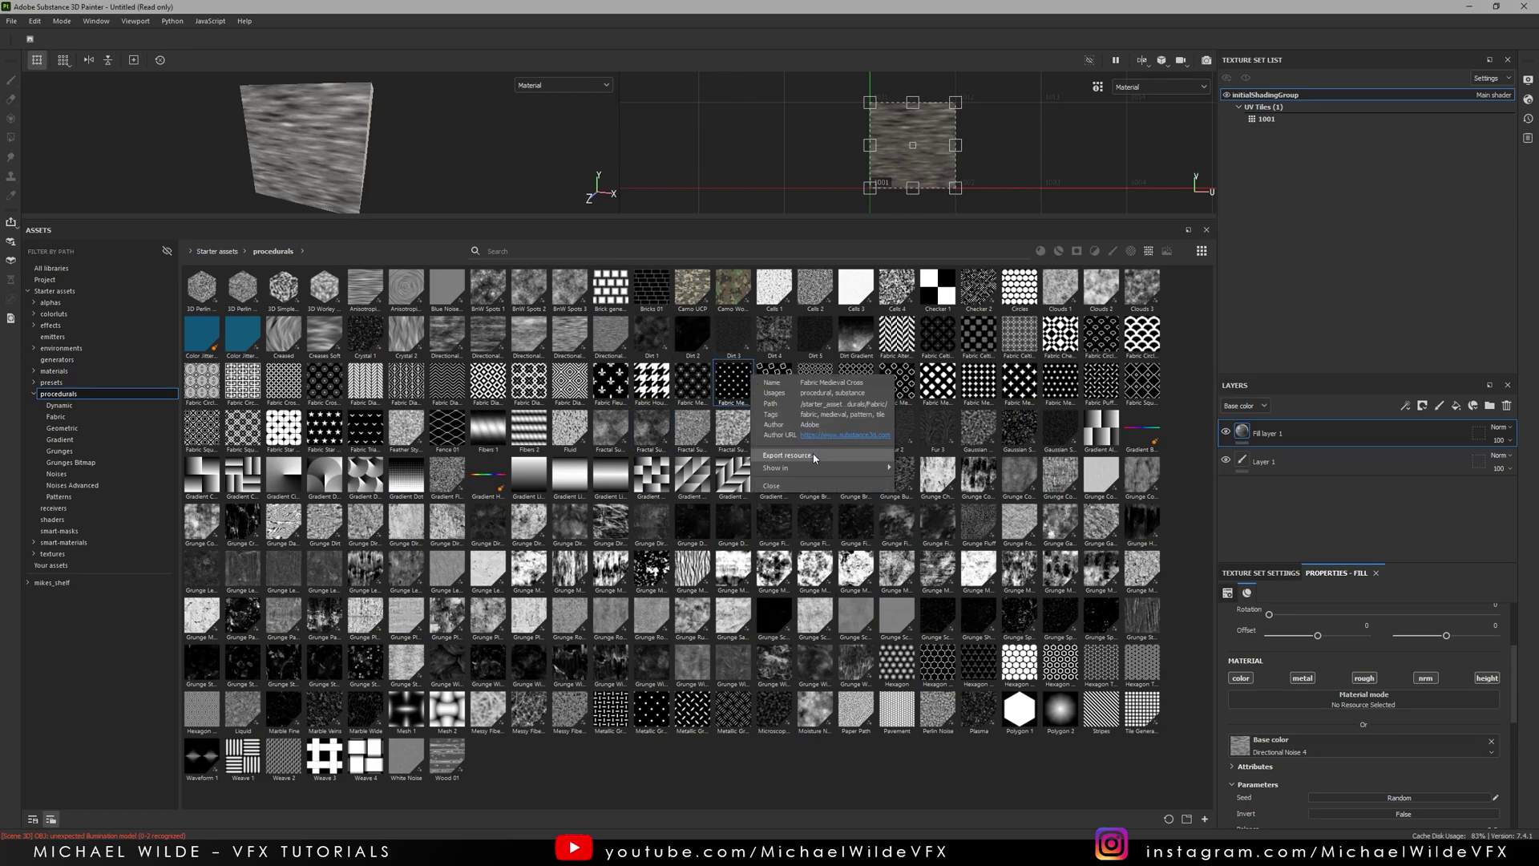
click(718, 775)
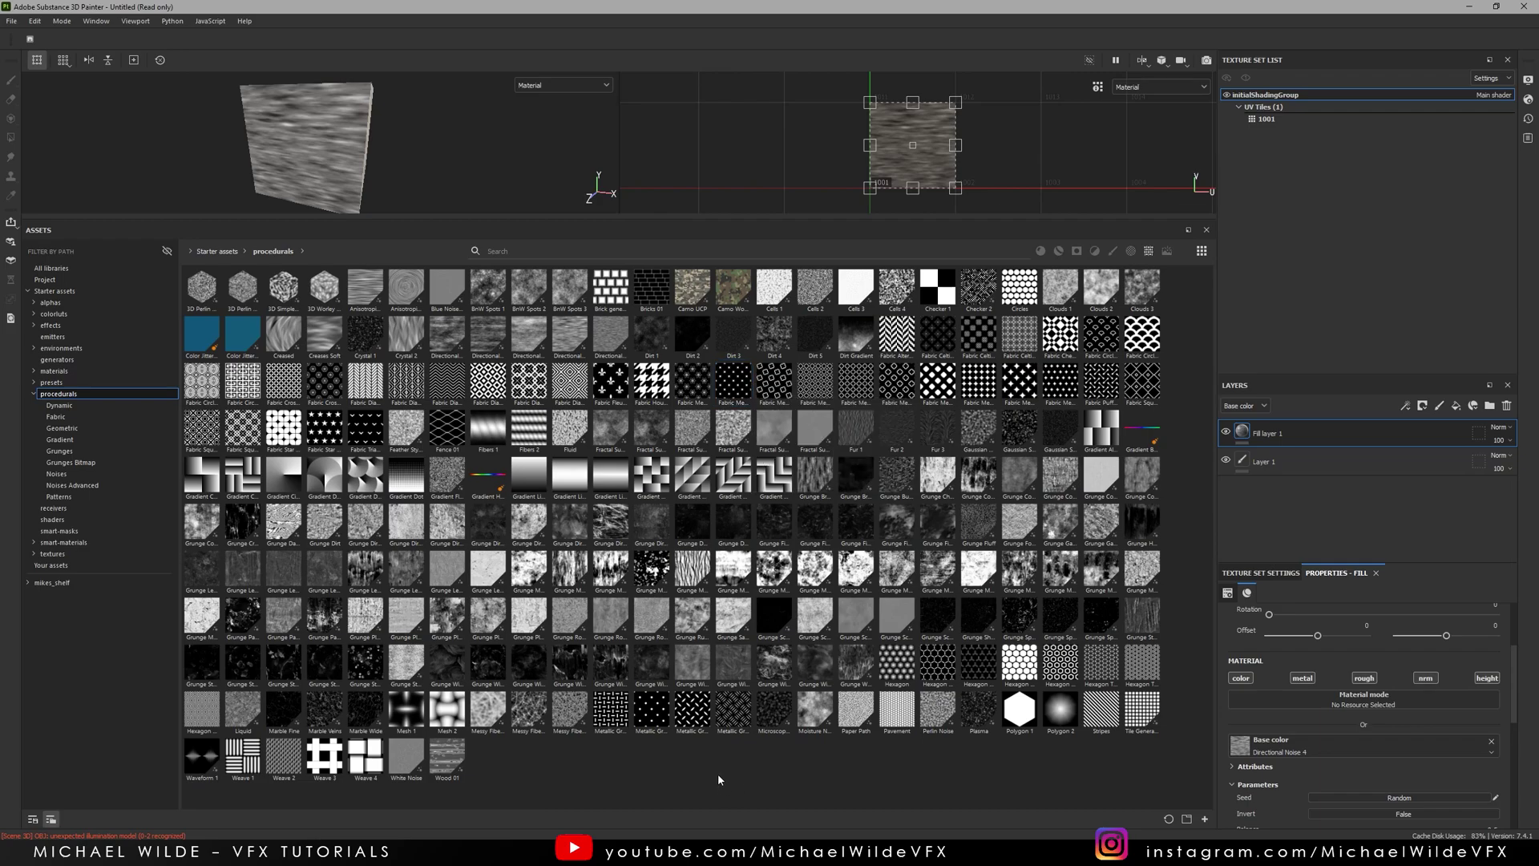
click(160, 851)
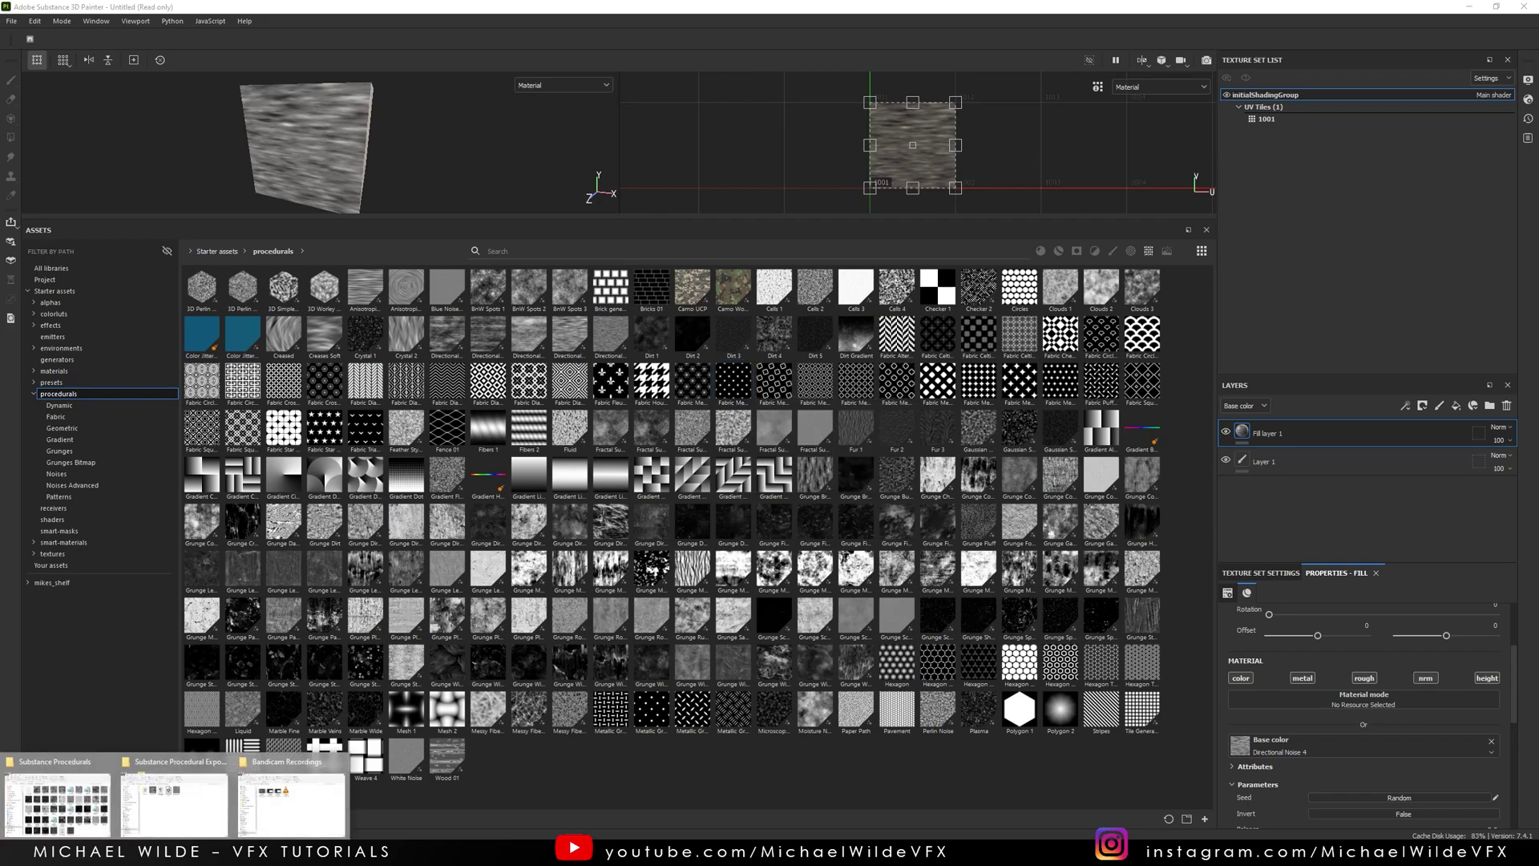
click(59, 794)
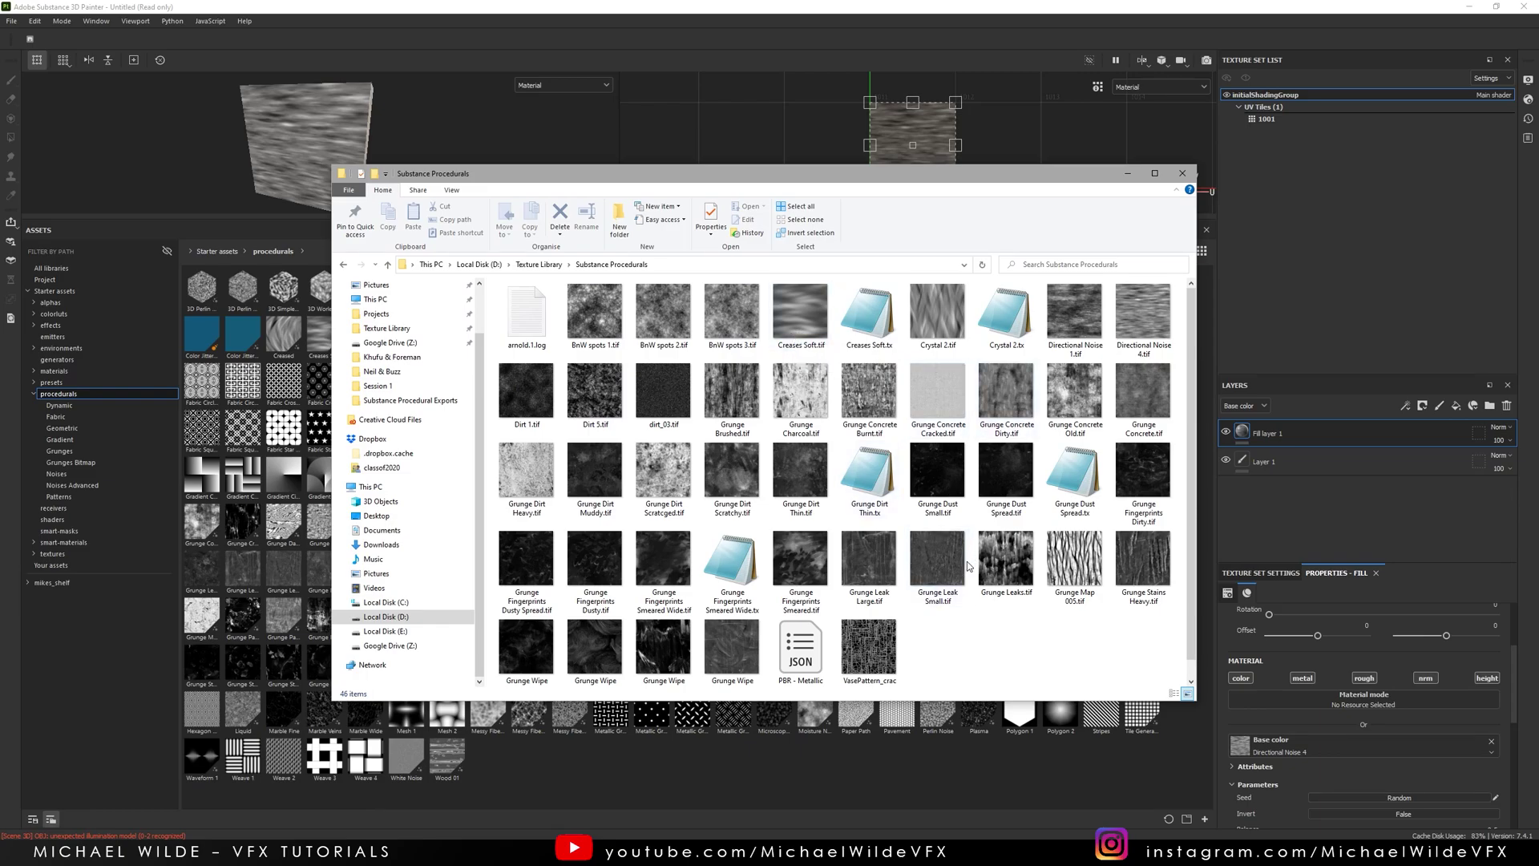
click(771, 5)
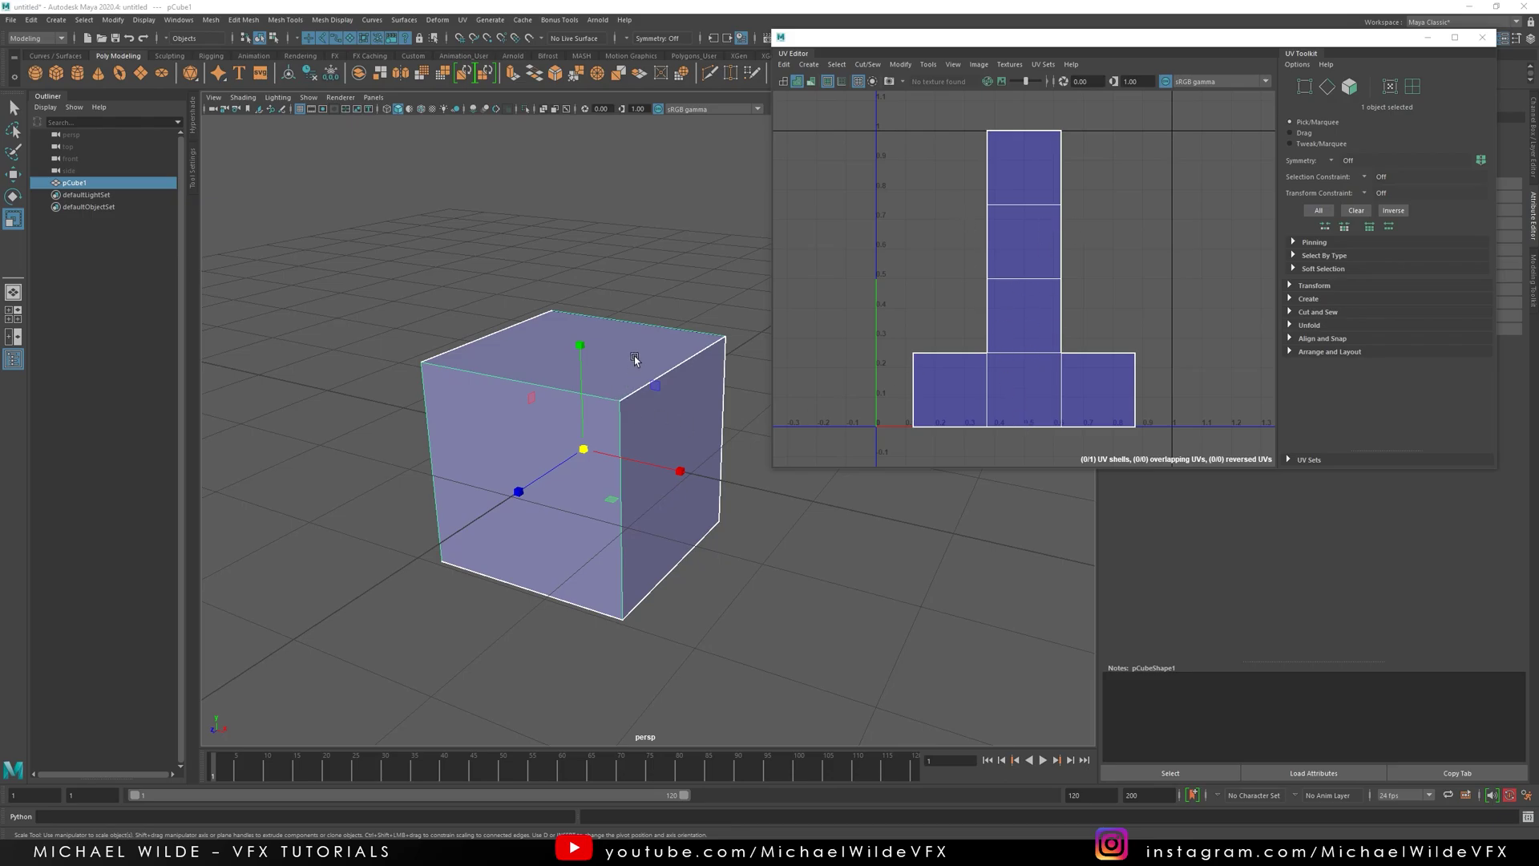
In Maya, select all faces of the cube, unitize their UVs to fill the 0–1 UV space, and return to object mode
right_drag(636, 349, 635, 380)
drag(355, 221, 917, 747)
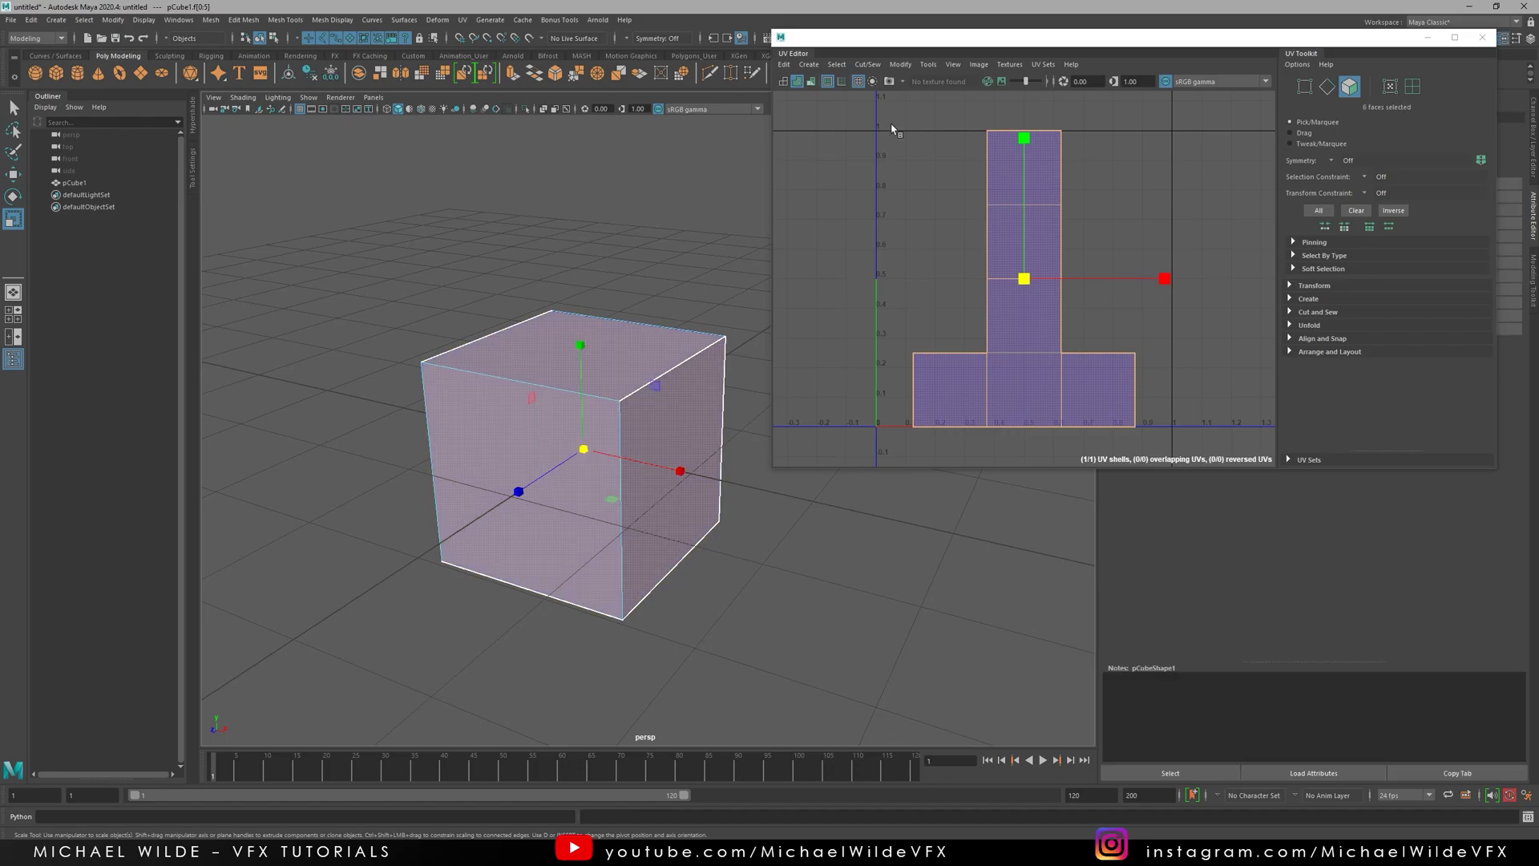
click(906, 66)
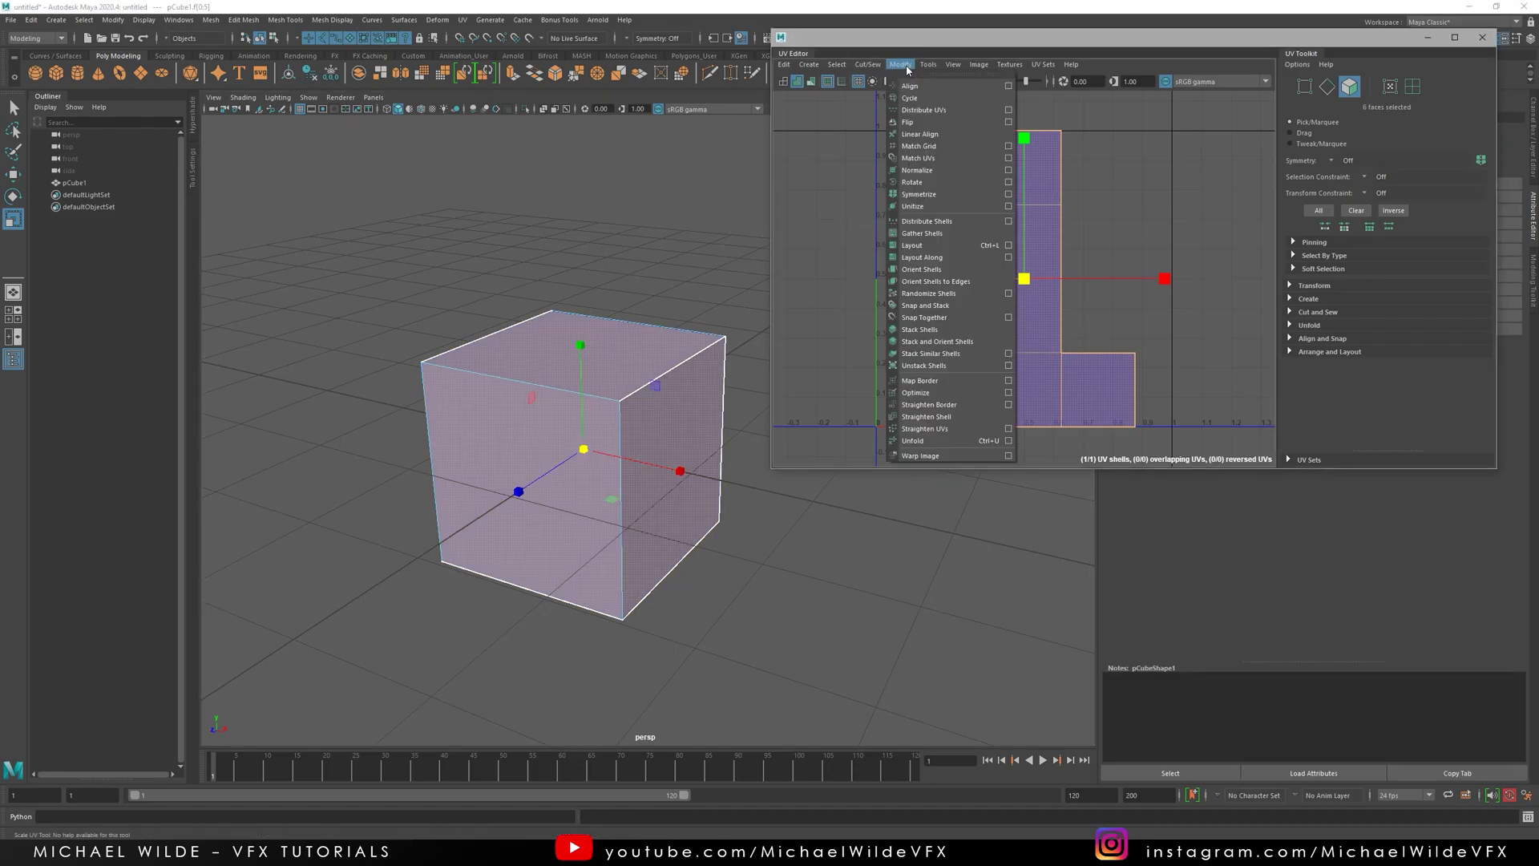
click(918, 207)
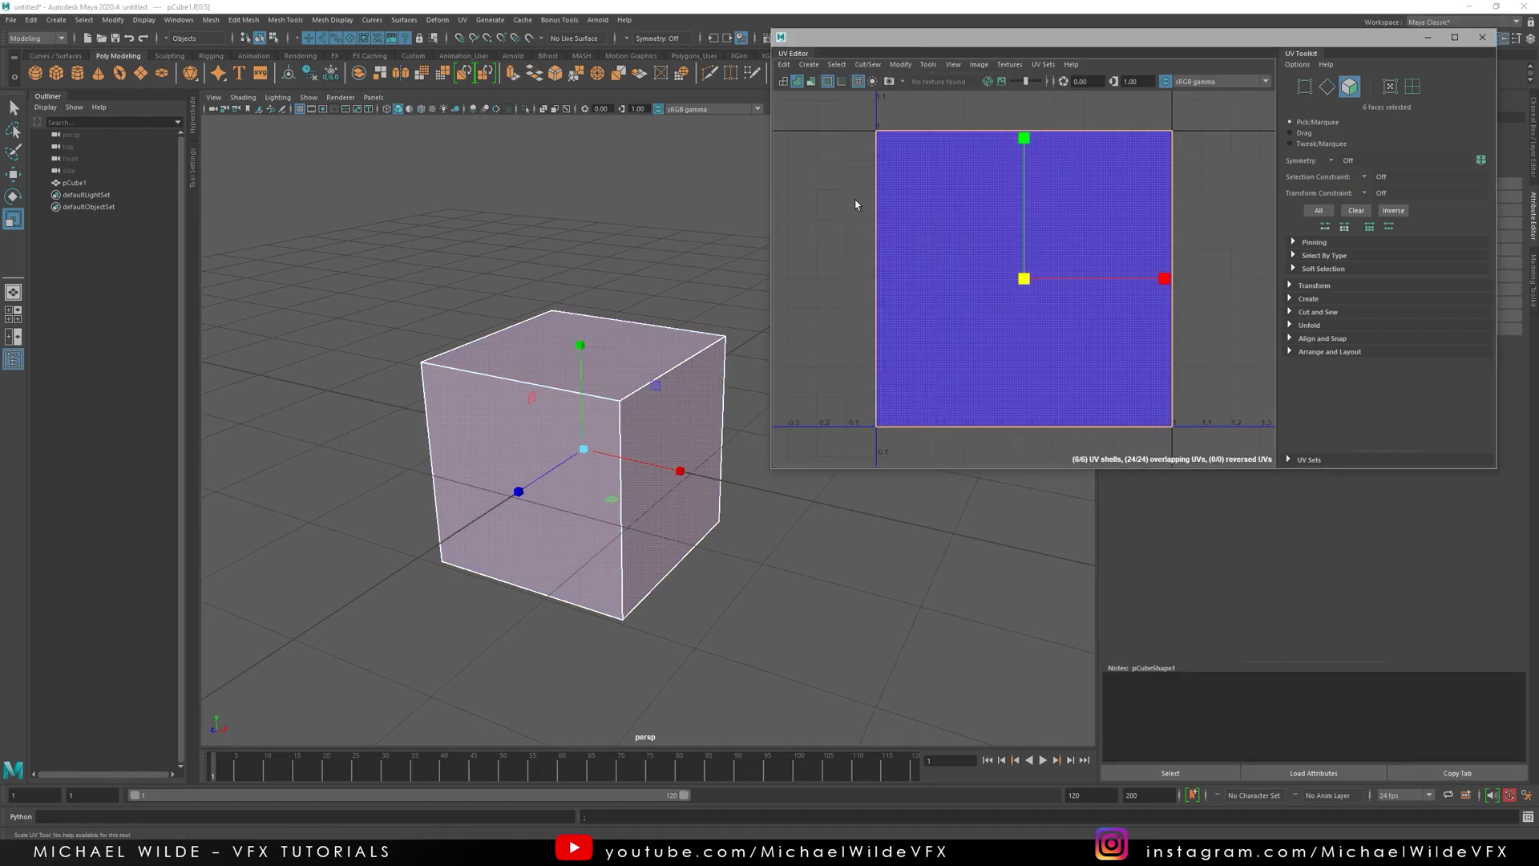
key(F8)
scroll(871, 147, up, 5)
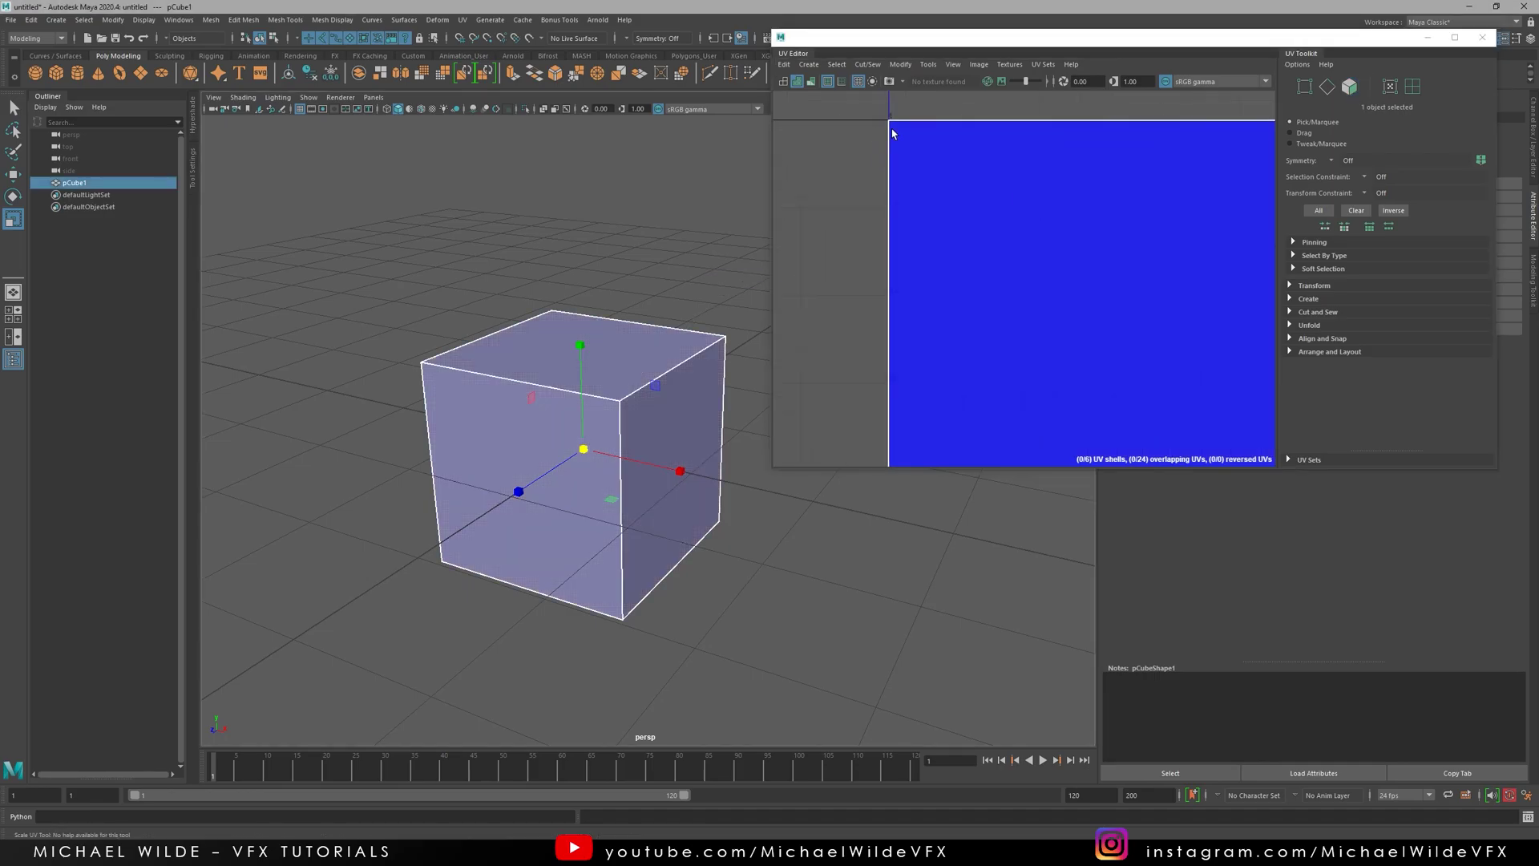
alt+middle_drag(888, 130, 931, 203)
scroll(1110, 254, down, 5)
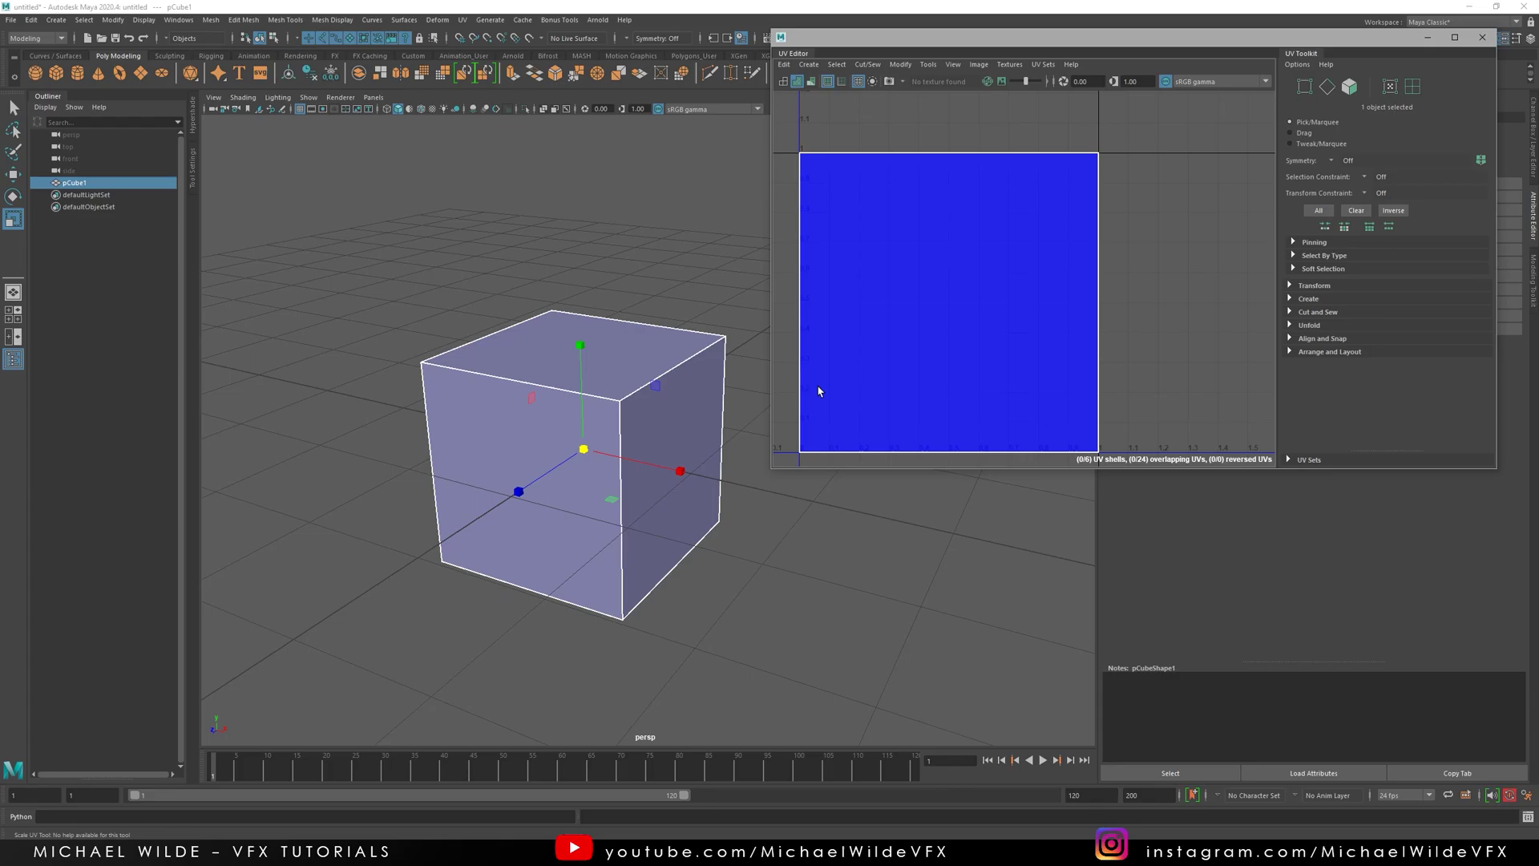
alt+middle_drag(716, 201, 735, 200)
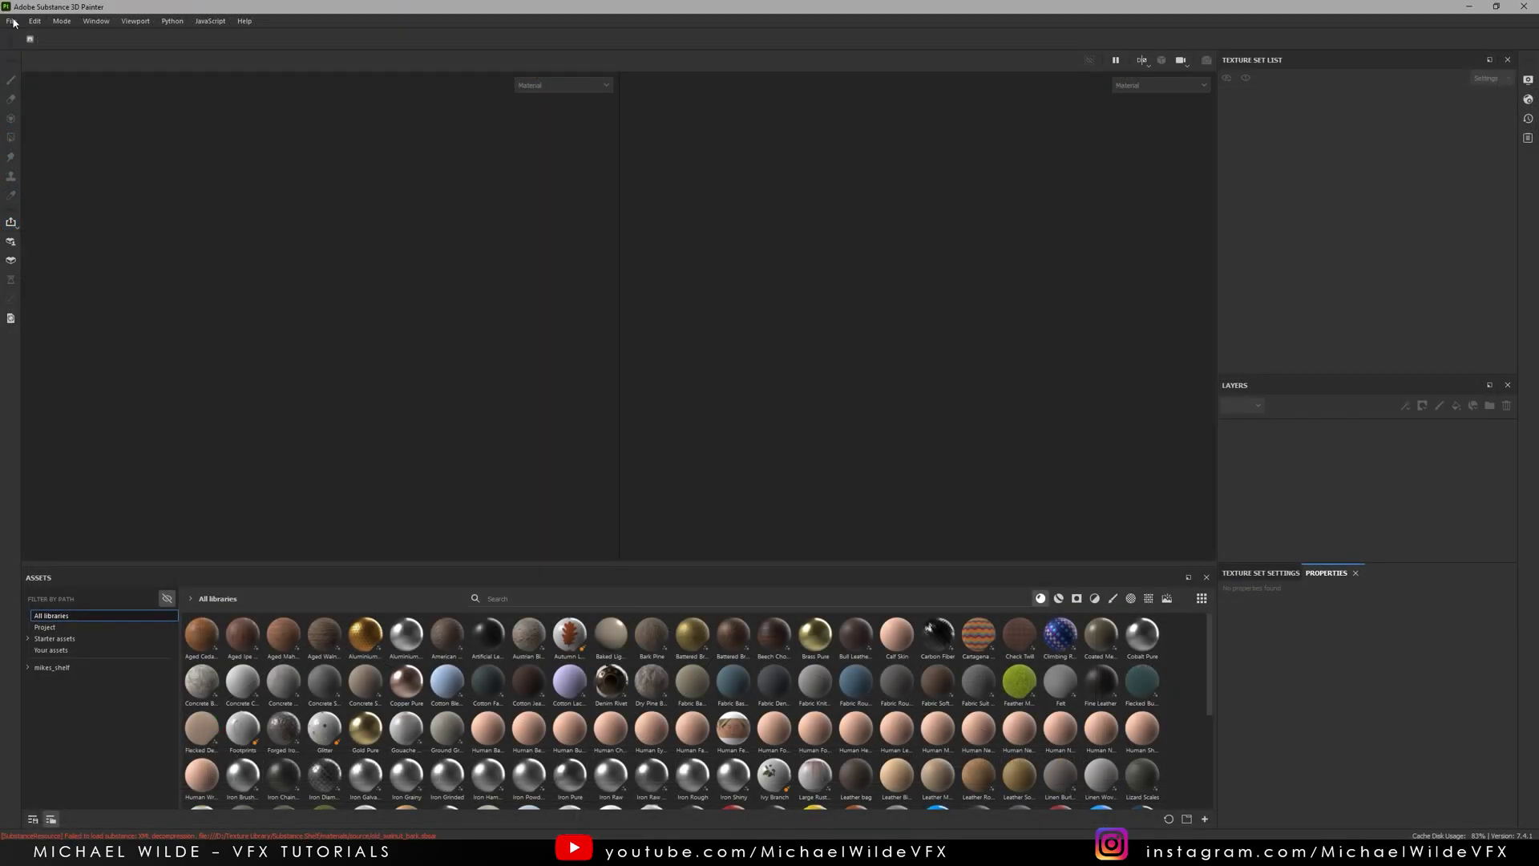
In Substance 3D Painter, create a new project using the mesh cubeForSubstance_01.obj
click(12, 21)
click(32, 36)
click(874, 291)
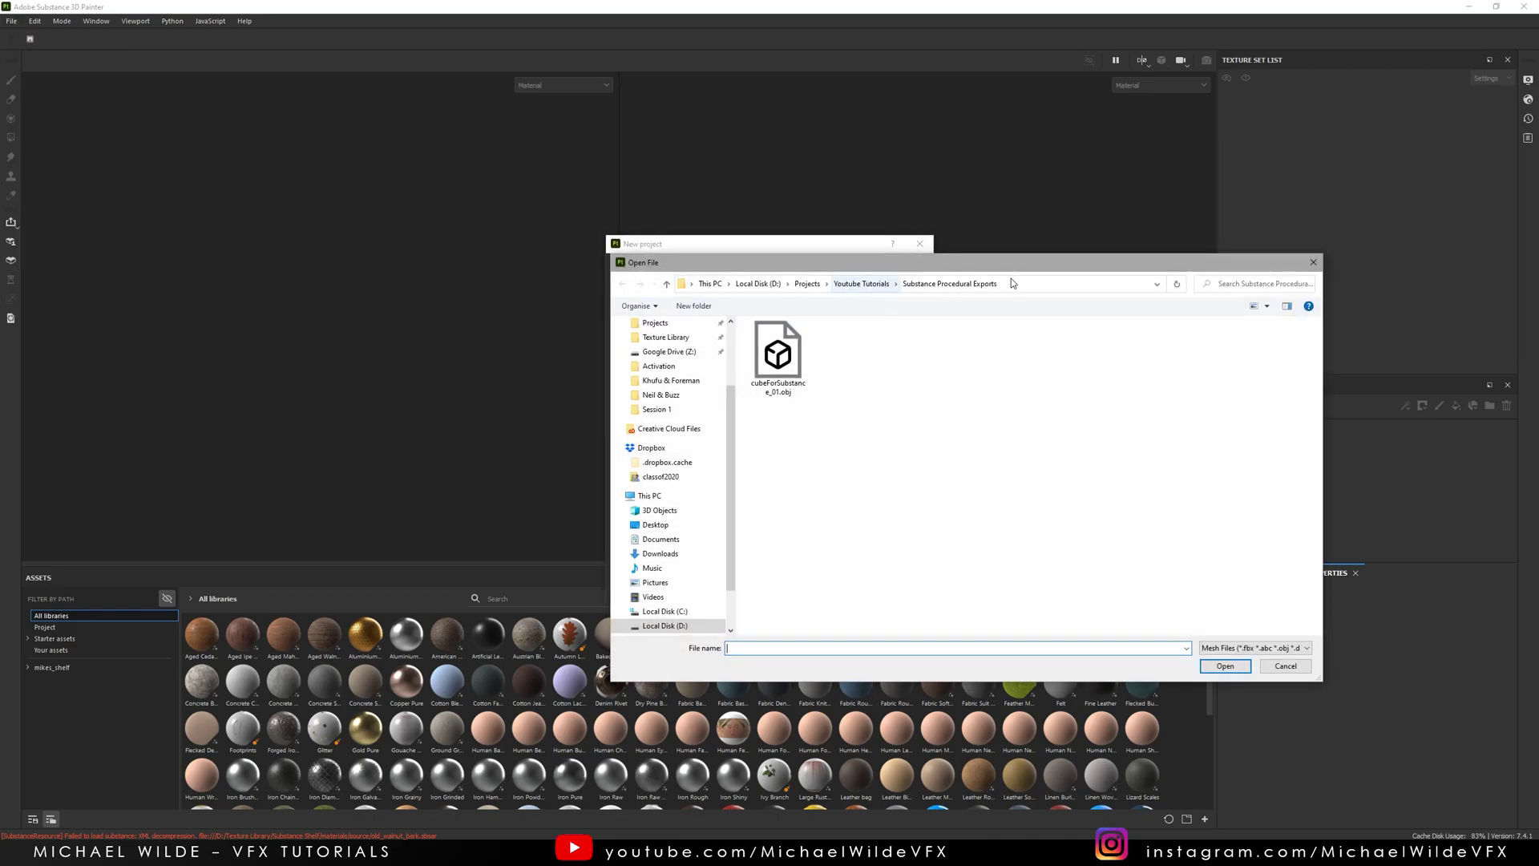
double_click(770, 354)
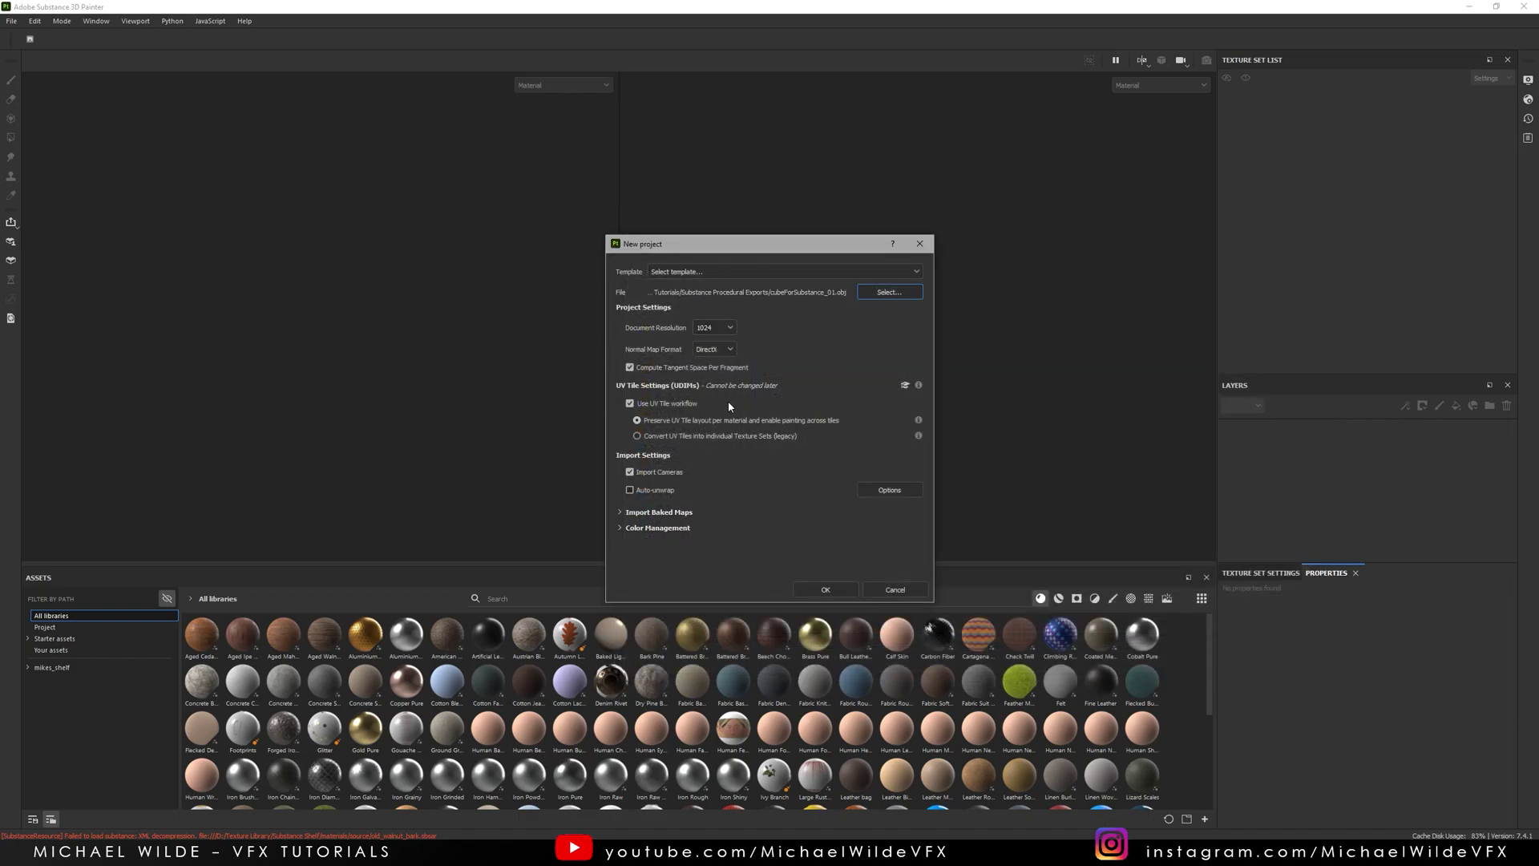
click(825, 590)
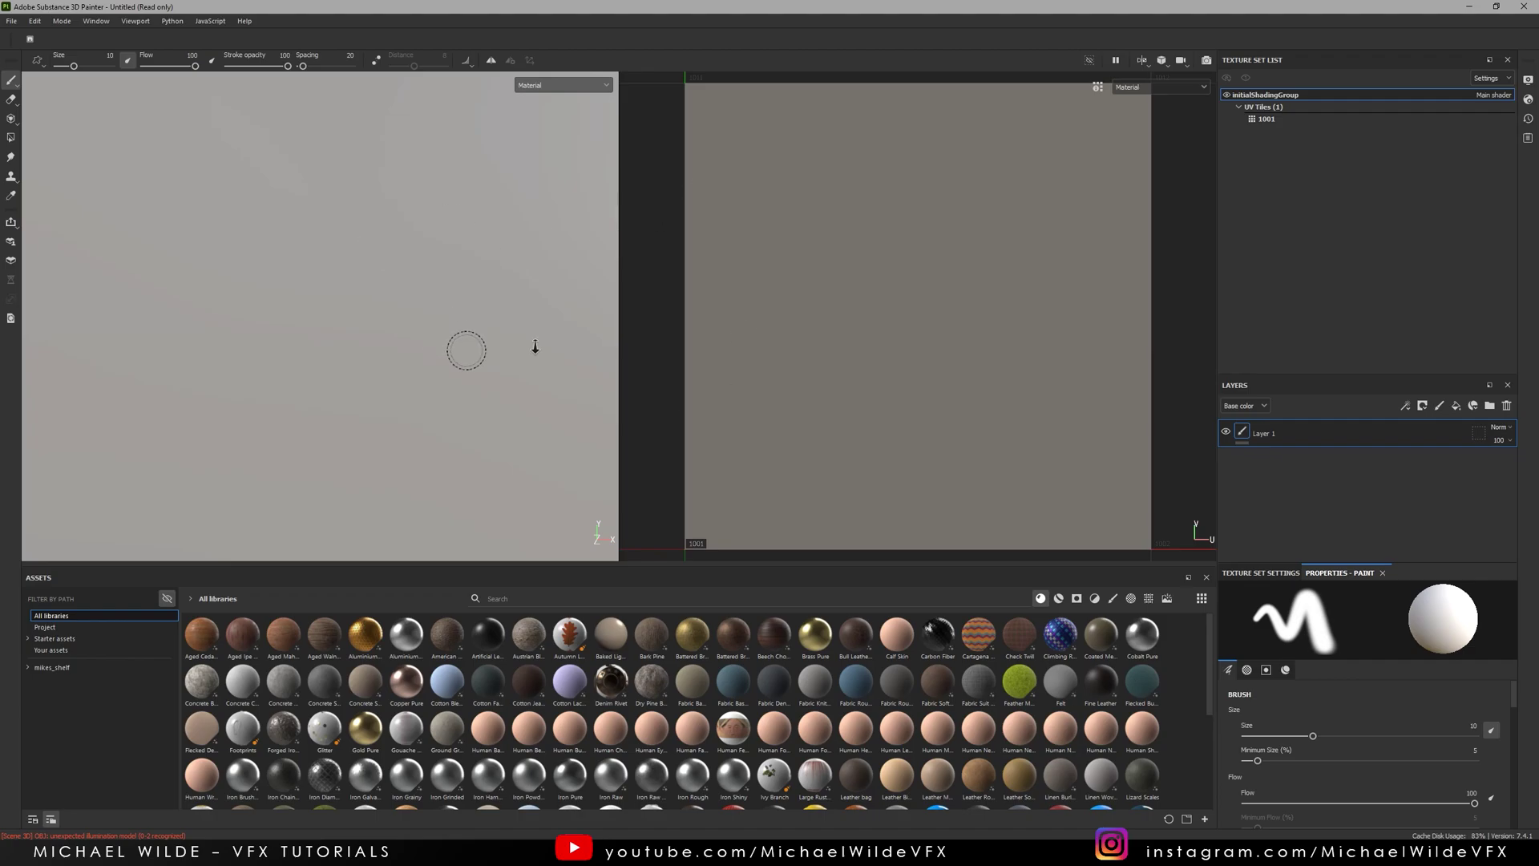
Add a fill layer above Layer 1 in the cube's texture set
alt+drag(532, 348, 217, 332)
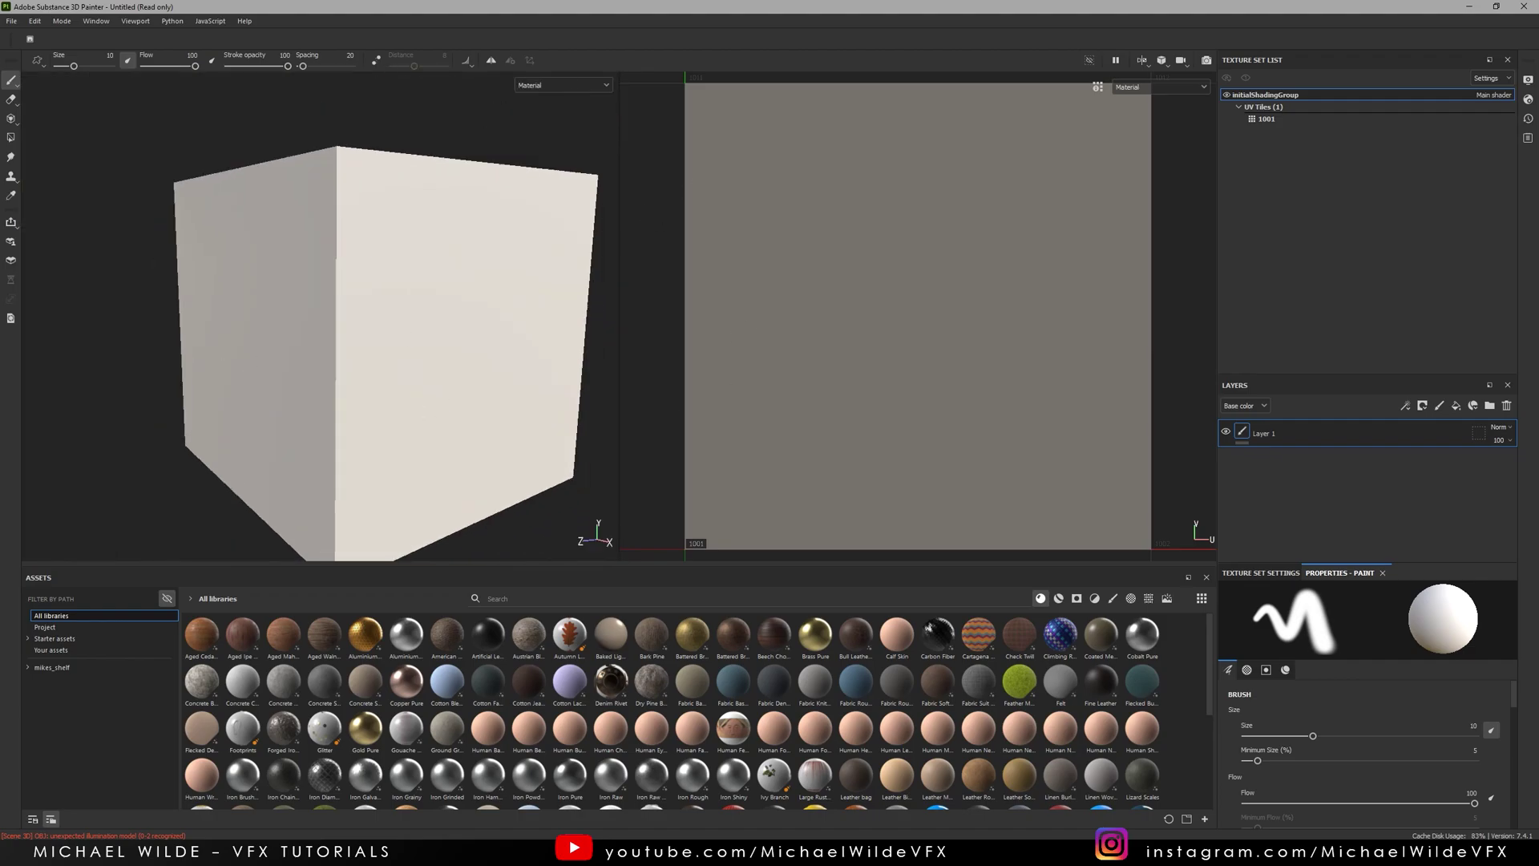
alt+drag(291, 216, 292, 265)
alt+right_drag(357, 261, 313, 262)
alt+drag(313, 262, 326, 307)
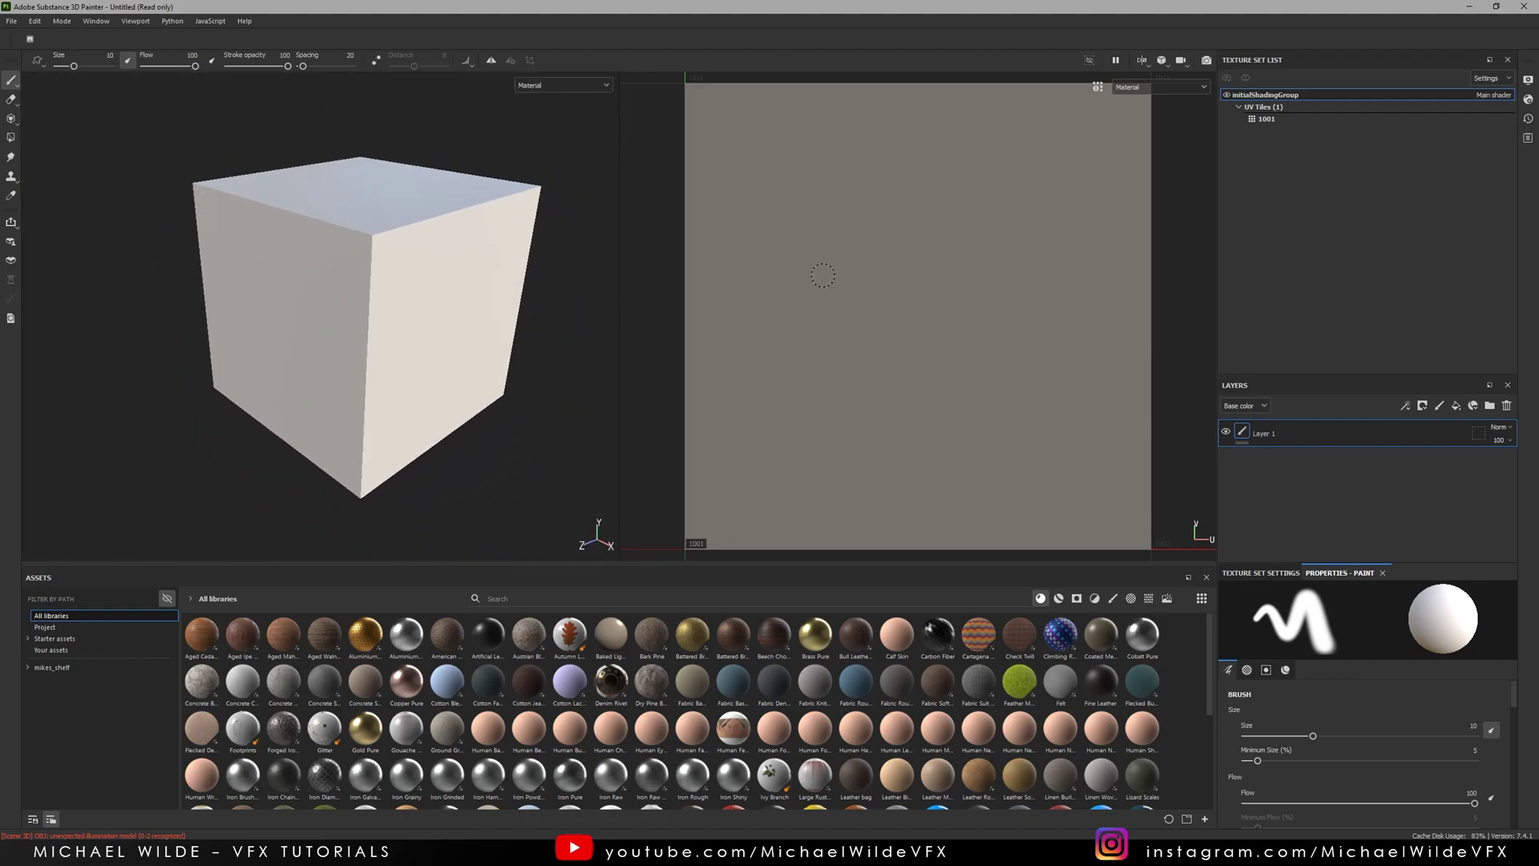
alt+drag(446, 250, 408, 228)
alt+right_drag(901, 316, 873, 262)
alt+middle_drag(873, 262, 861, 271)
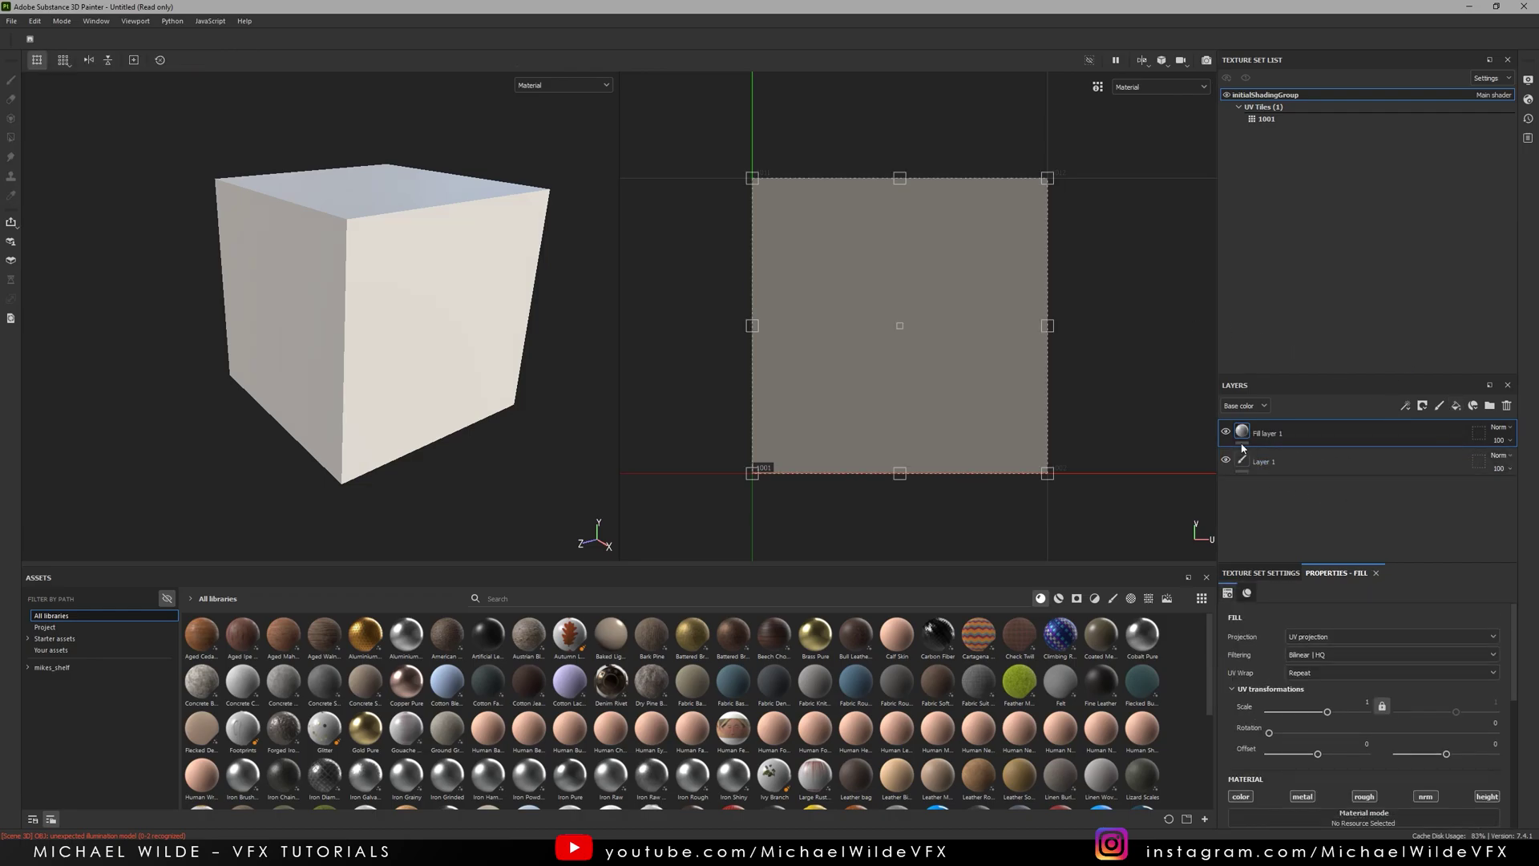
Remove the materials filter from the assets and display the procedurals folder of the starter assets
scroll(1521, 647, down, 5)
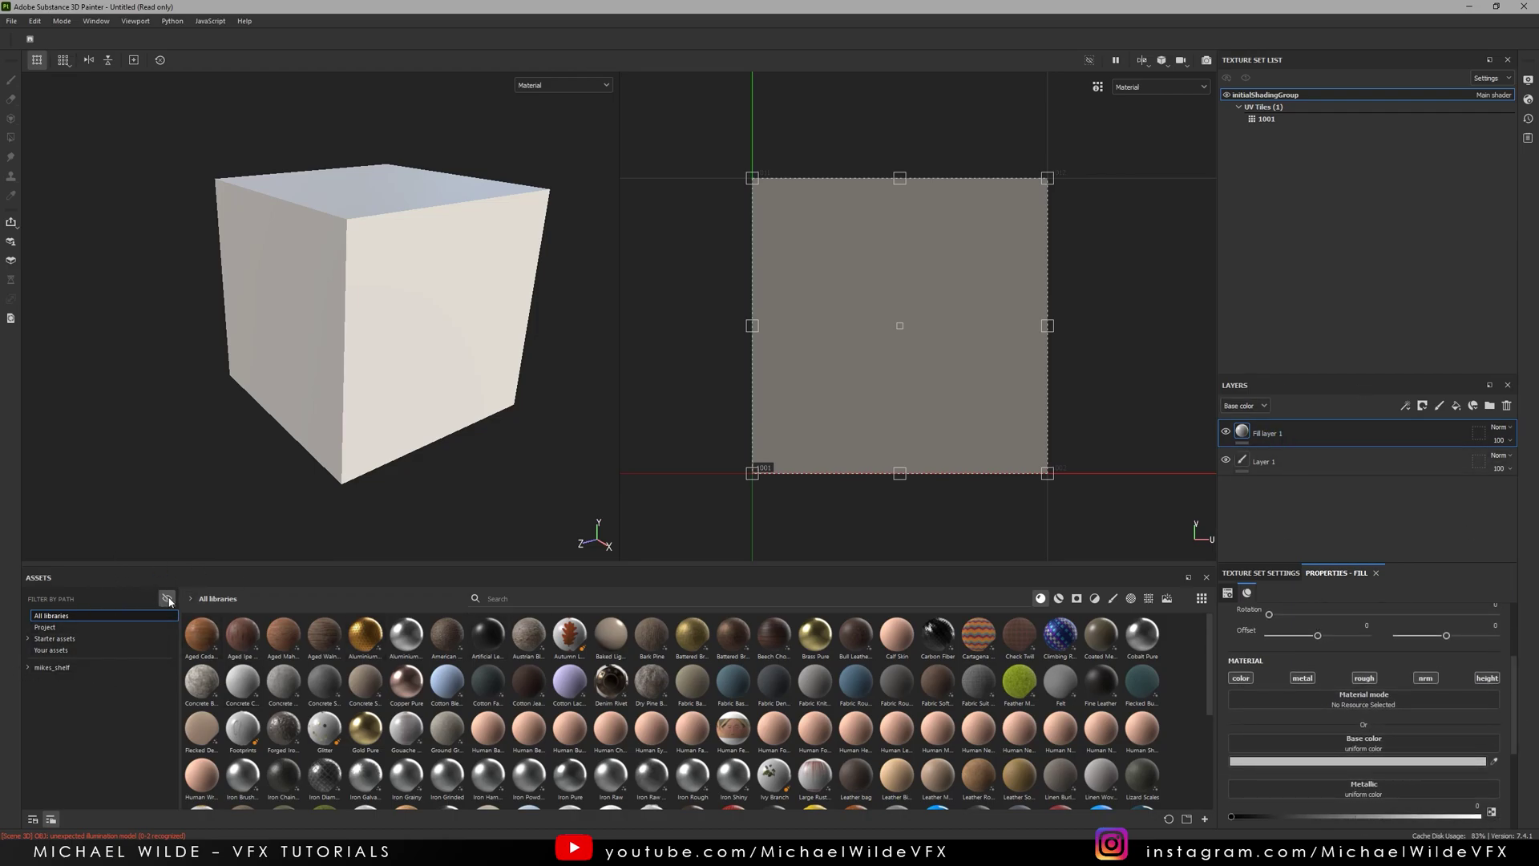
click(1041, 598)
click(28, 638)
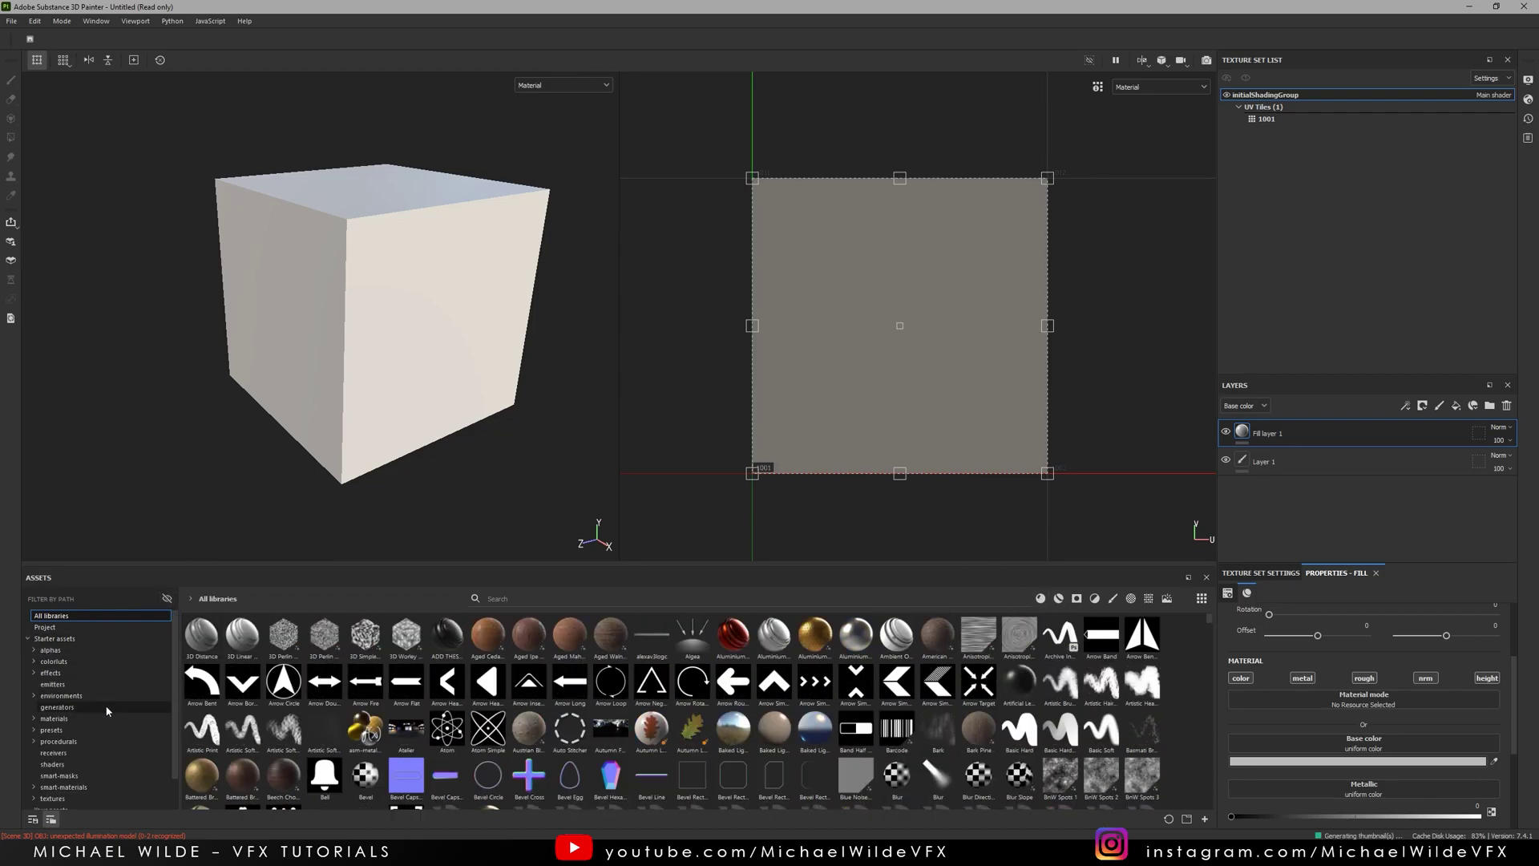
click(65, 742)
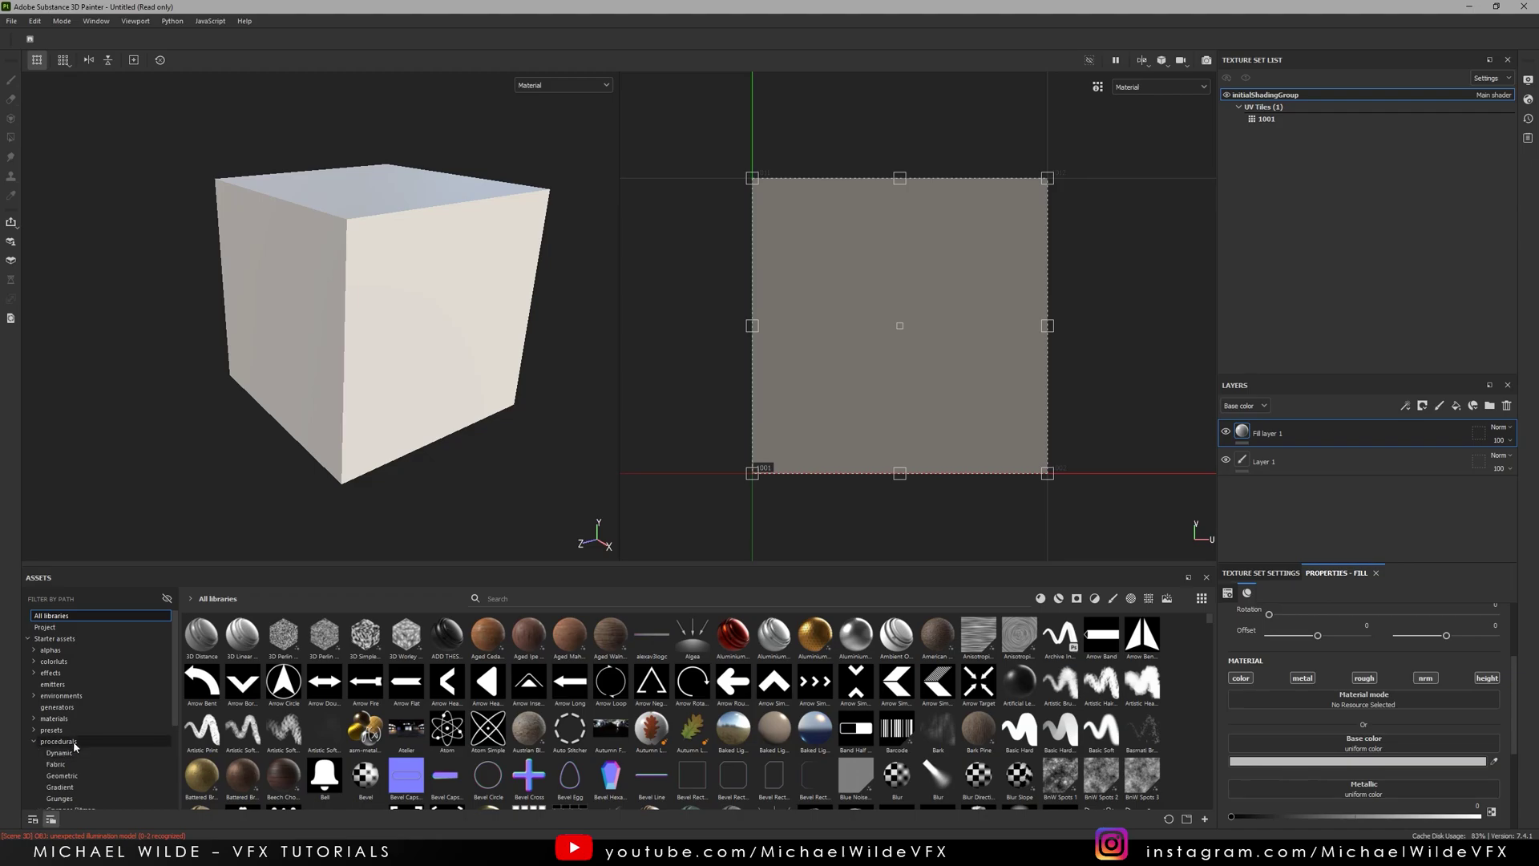
Assign the Creases Soft procedural to the base color of the fill layer
mouse_move(528, 702)
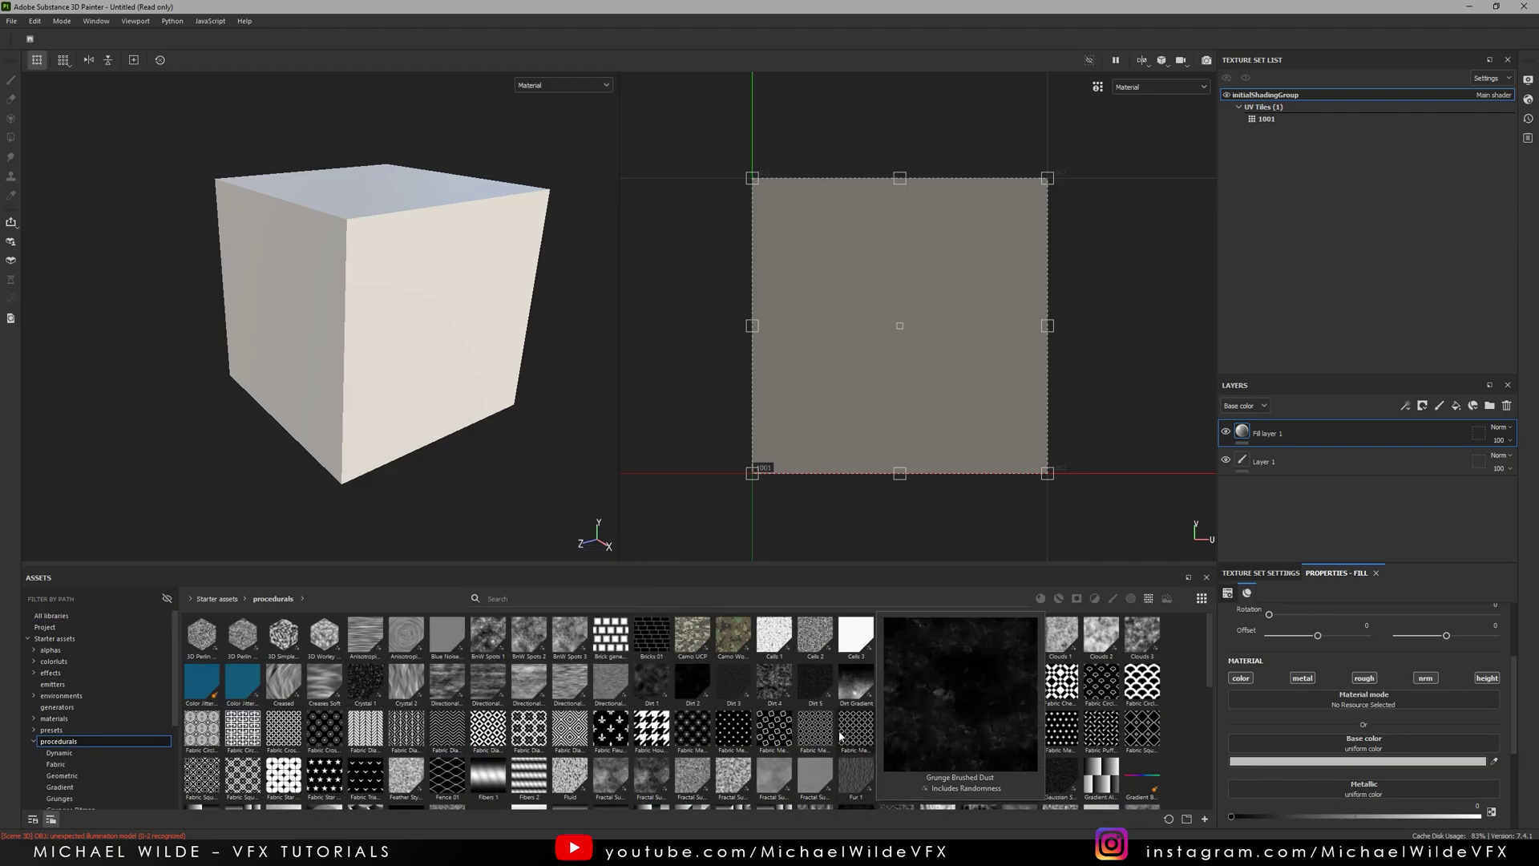
mouse_move(834, 726)
mouse_move(323, 685)
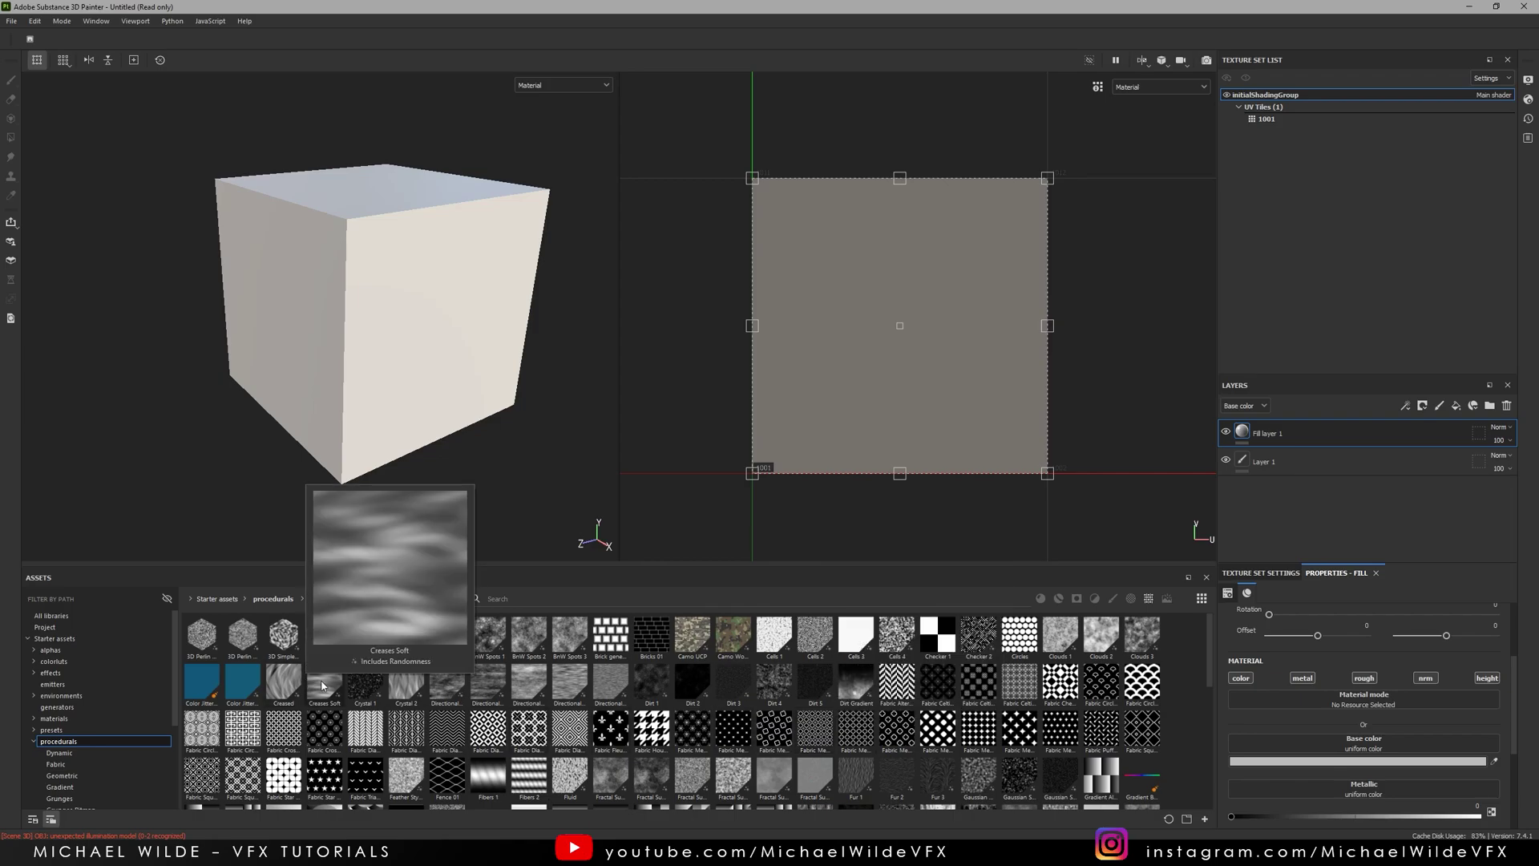
drag(322, 685, 1347, 747)
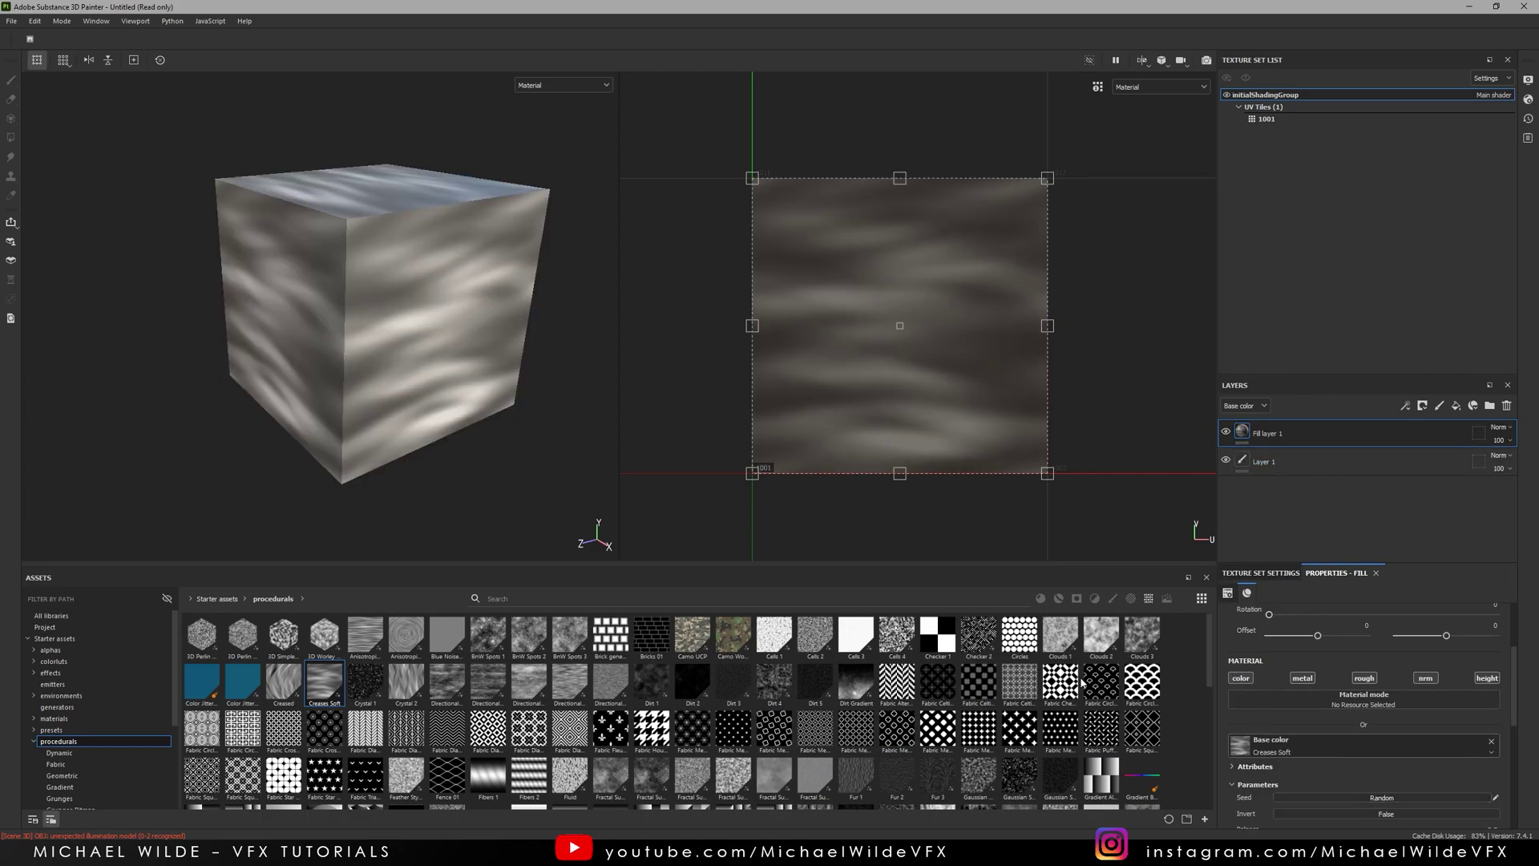
alt+drag(334, 340, 446, 421)
alt+right_drag(446, 422, 386, 341)
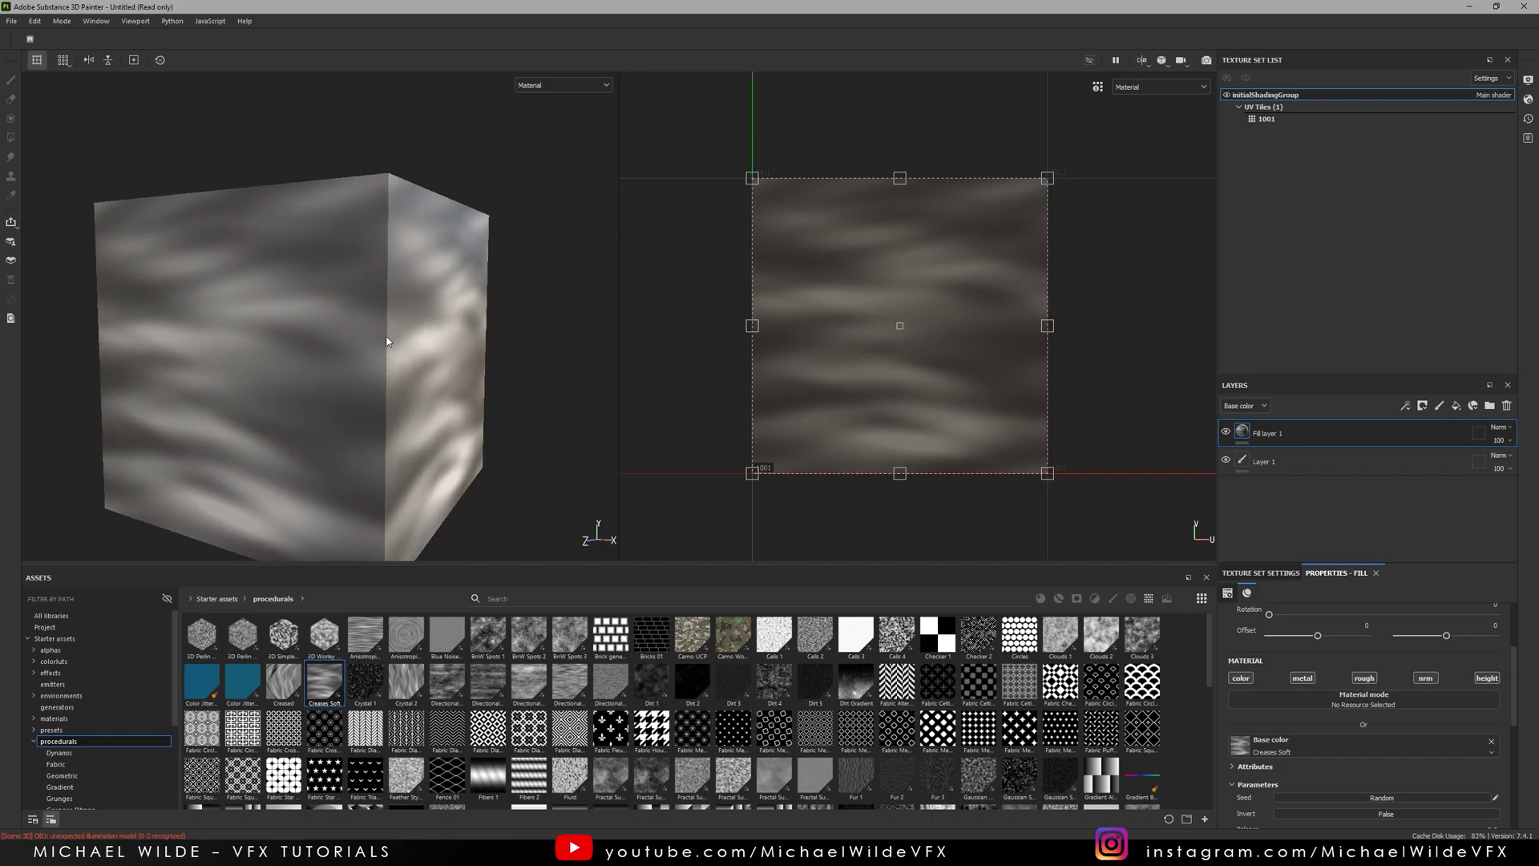
alt+drag(355, 438, 337, 333)
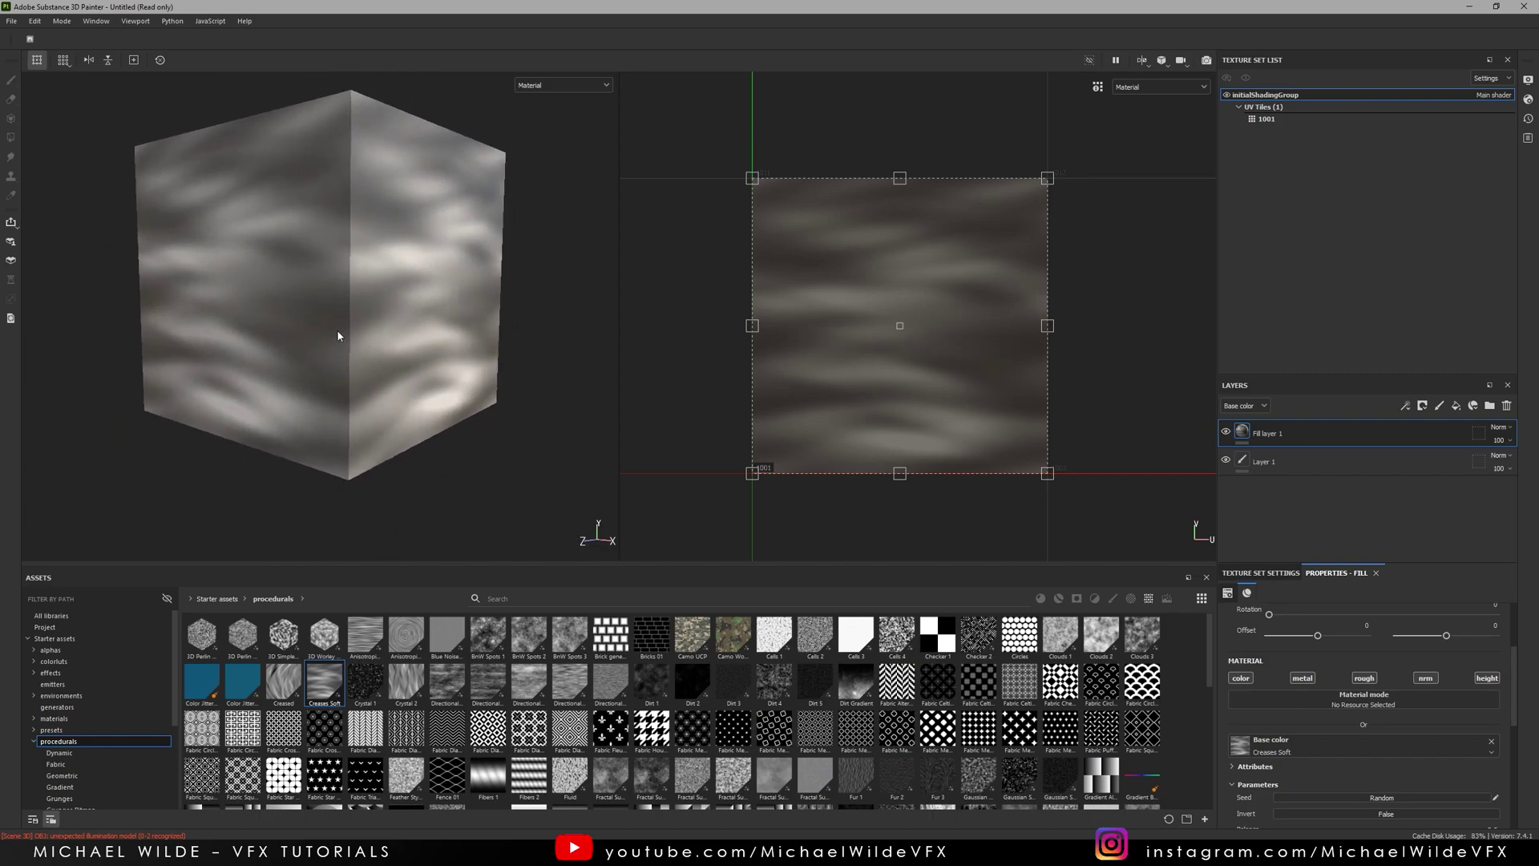
alt+drag(314, 420, 347, 387)
alt+right_drag(347, 388, 380, 368)
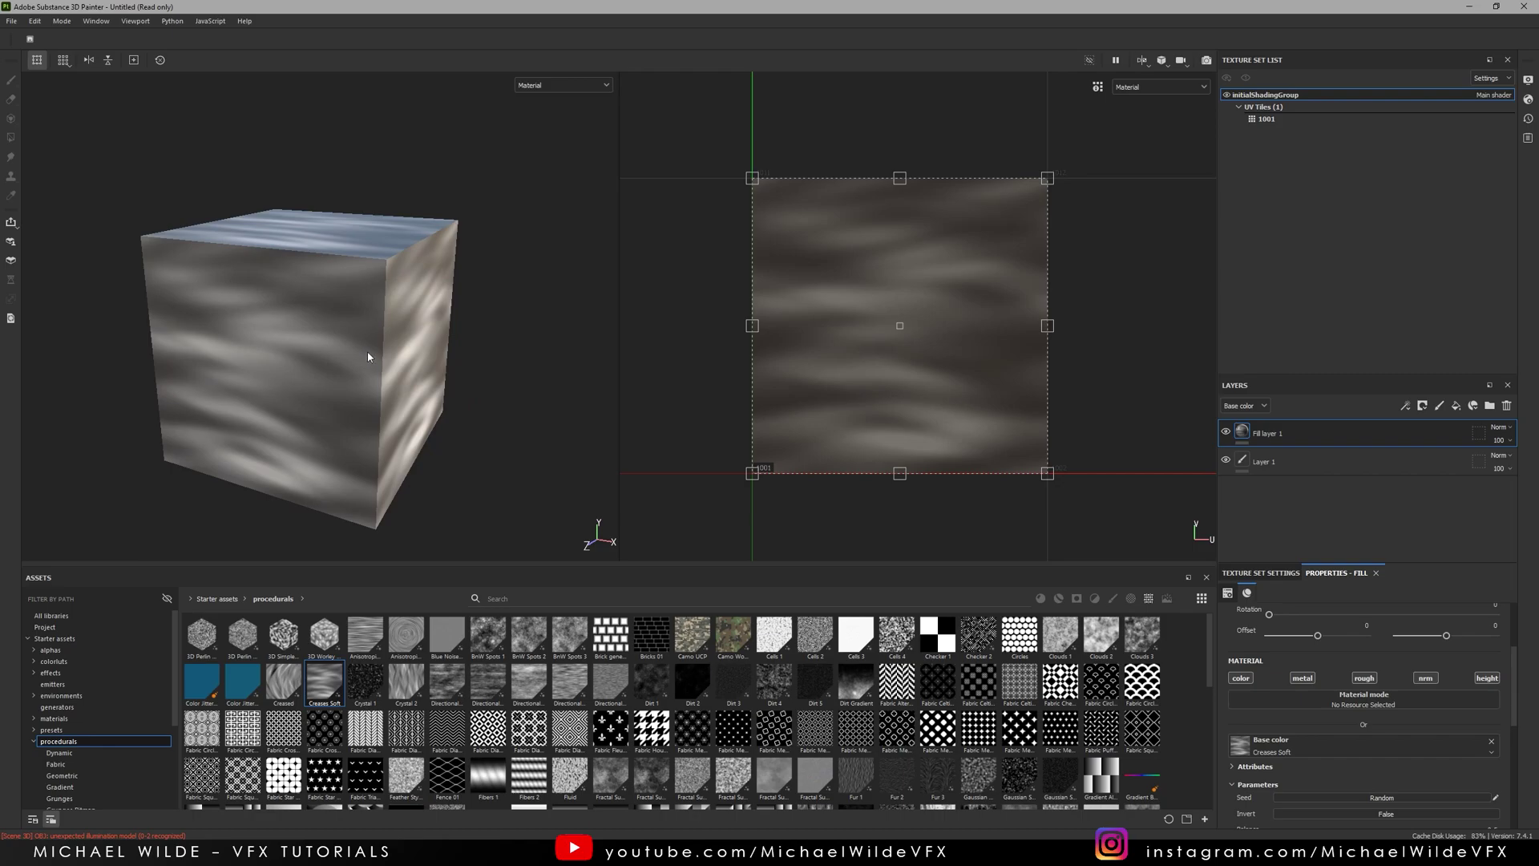
Open the texture export window and create a new output template preset named _SubstanceProcedurals
click(12, 22)
click(40, 221)
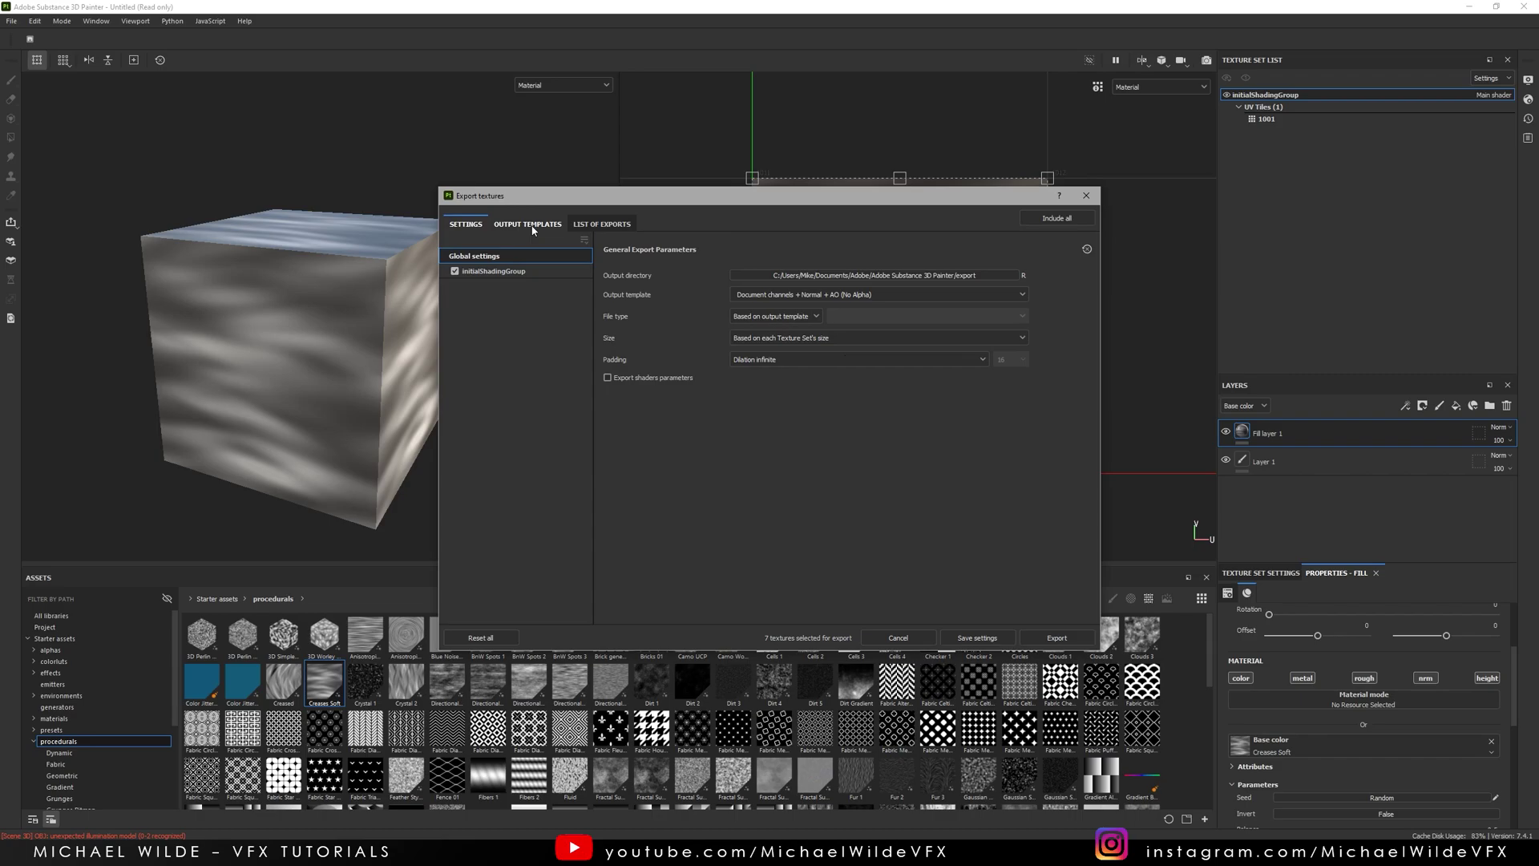
click(529, 225)
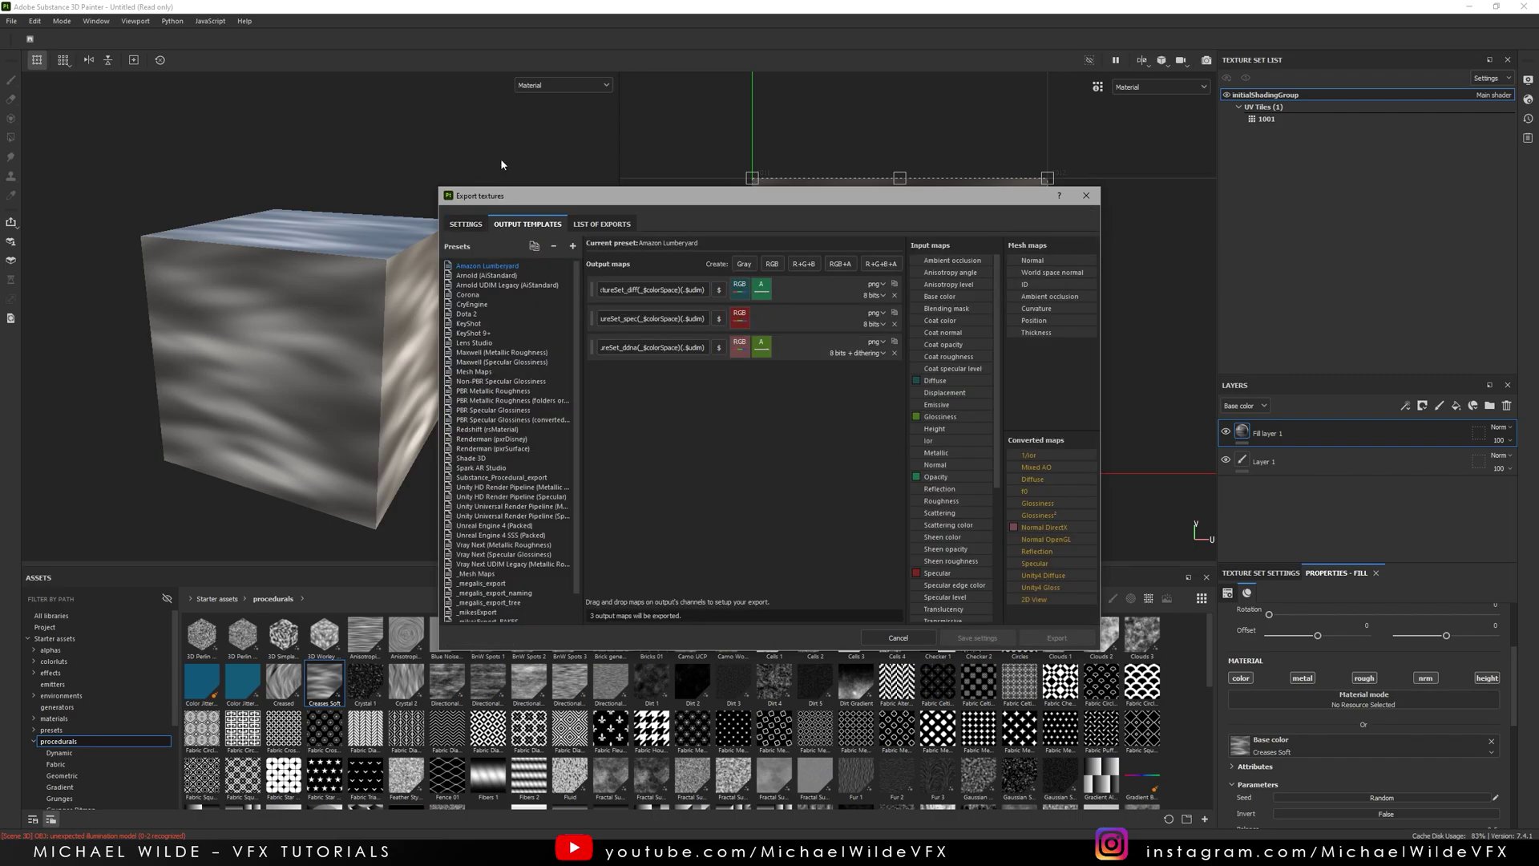
click(570, 249)
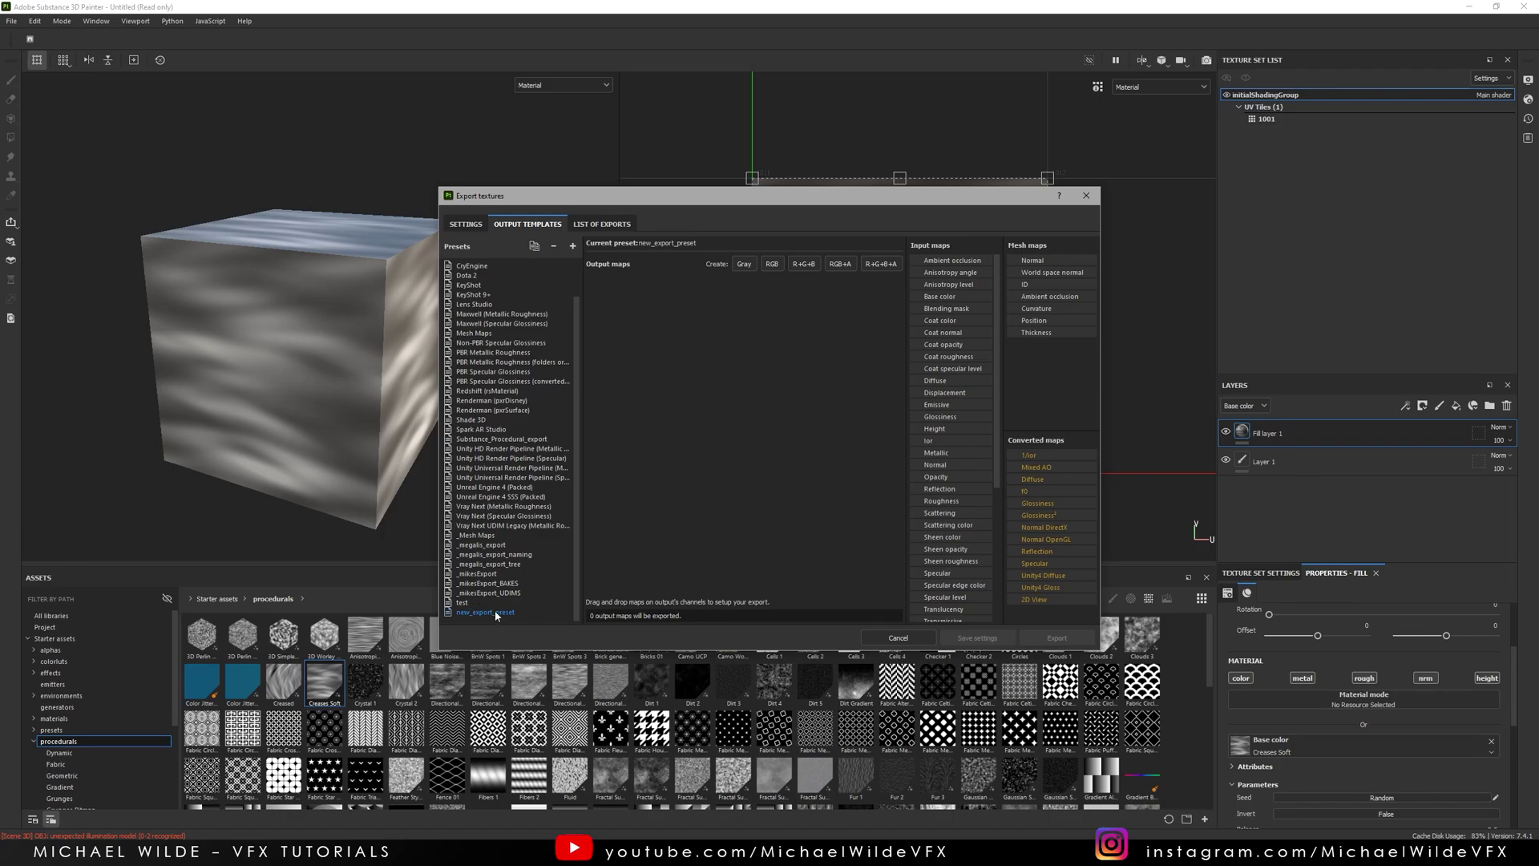
key(BackSpace)
text(_SubstanceProcedurals)
key(Return)
Look for the new _SubstanceProcedurals preset among the available output templates in the export settings
click(465, 225)
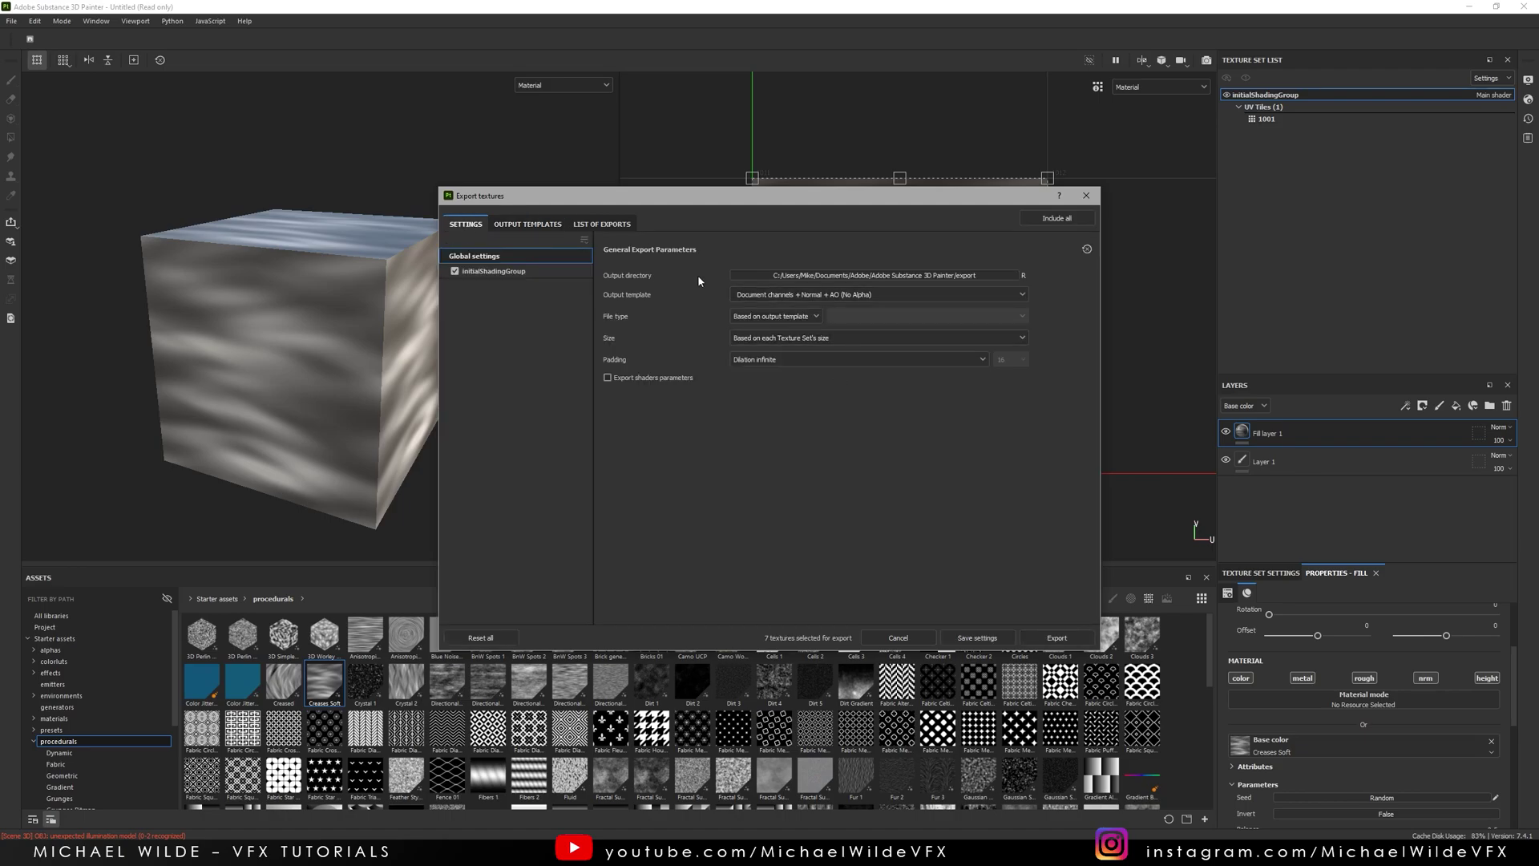
click(754, 295)
scroll(739, 356, down, 5)
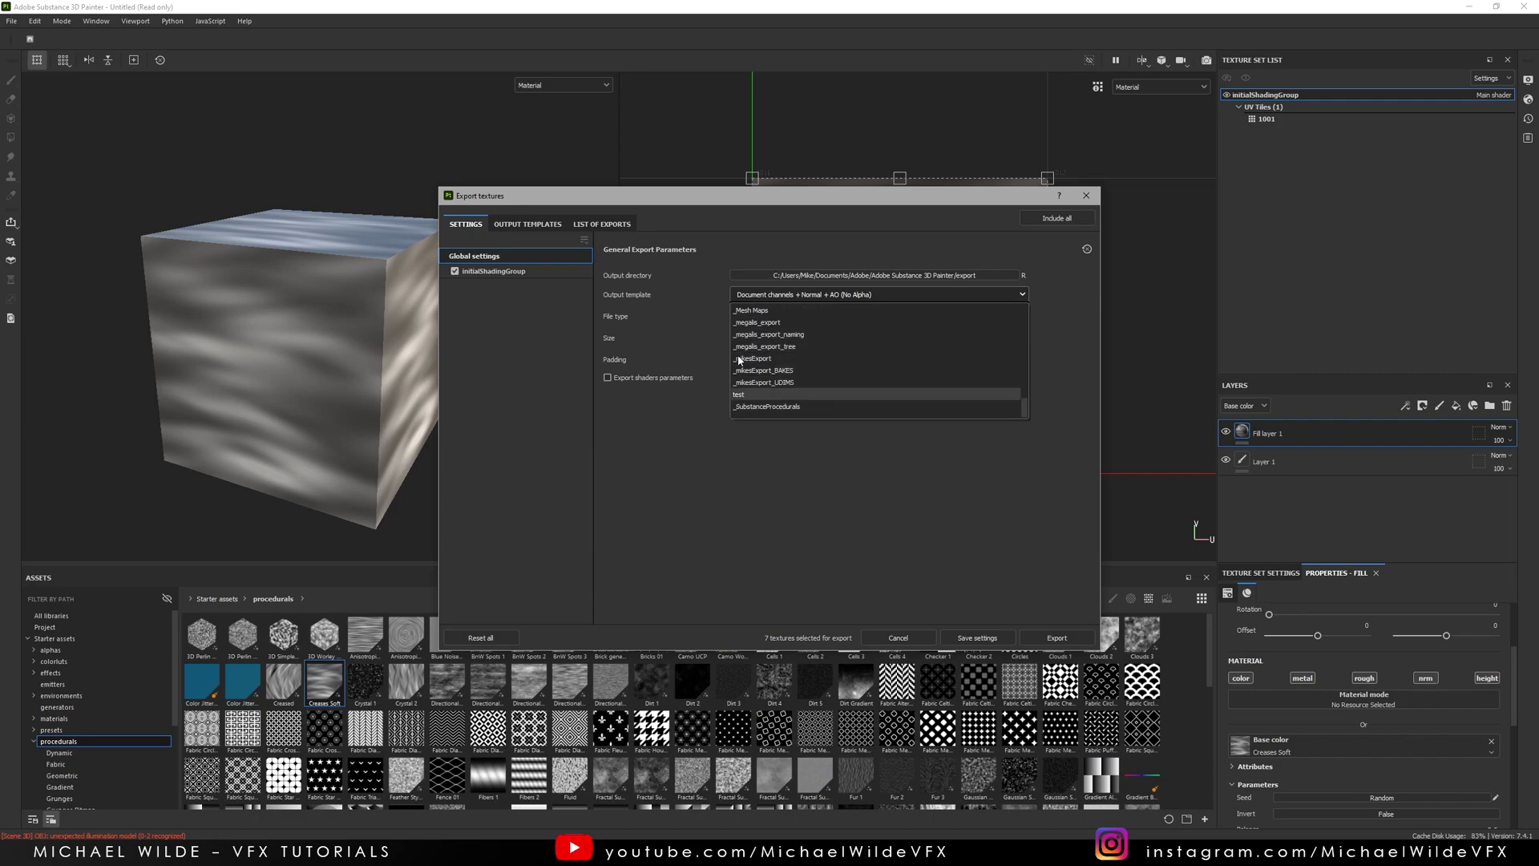
click(513, 223)
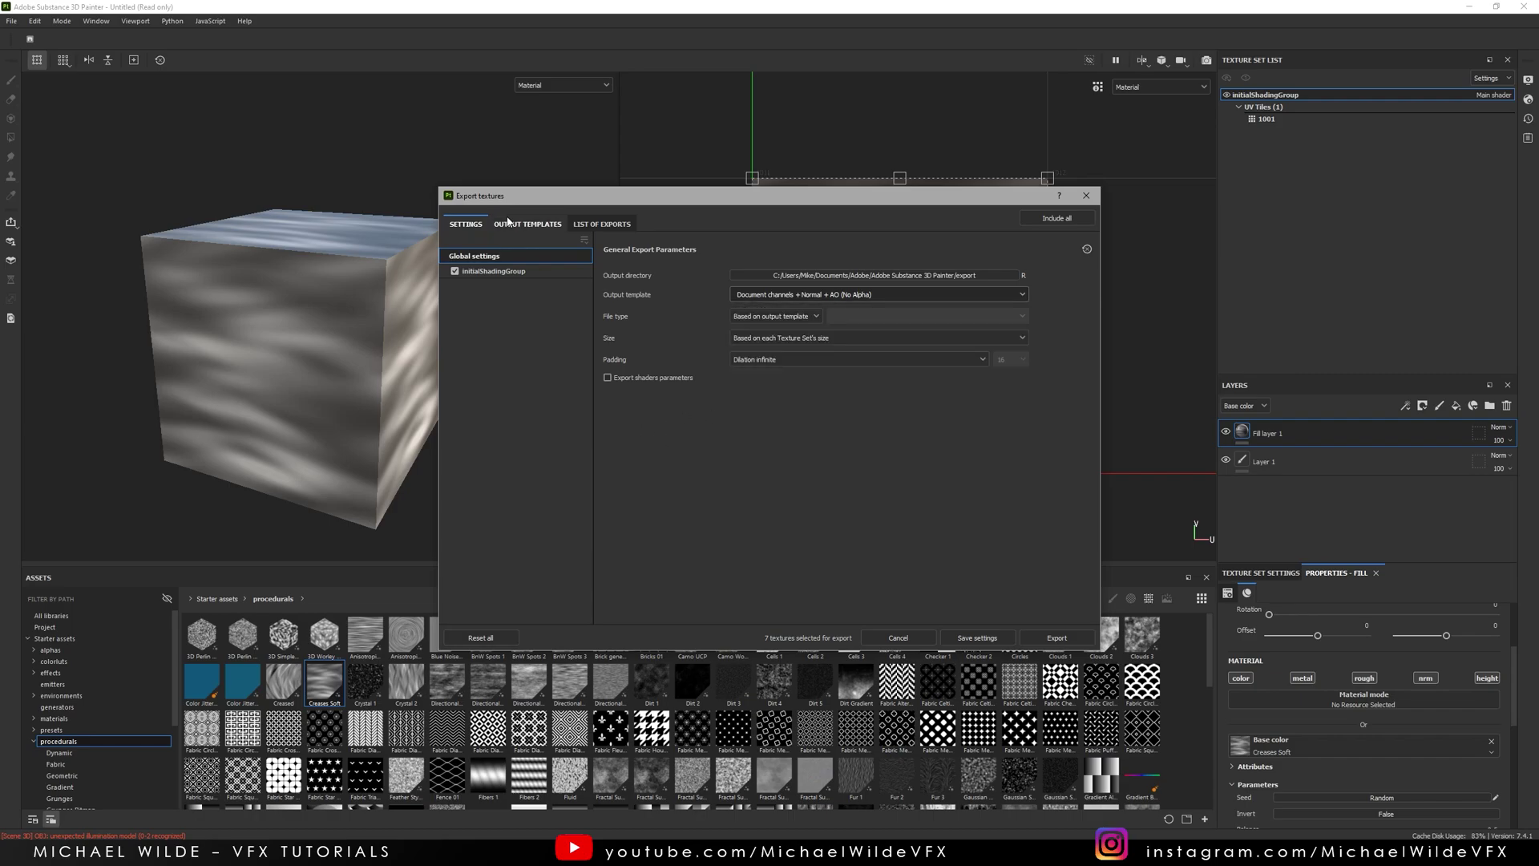
Add a grayscale output map to the _SubstanceProcedurals template and assign the Base color input map to its gray channel
click(513, 224)
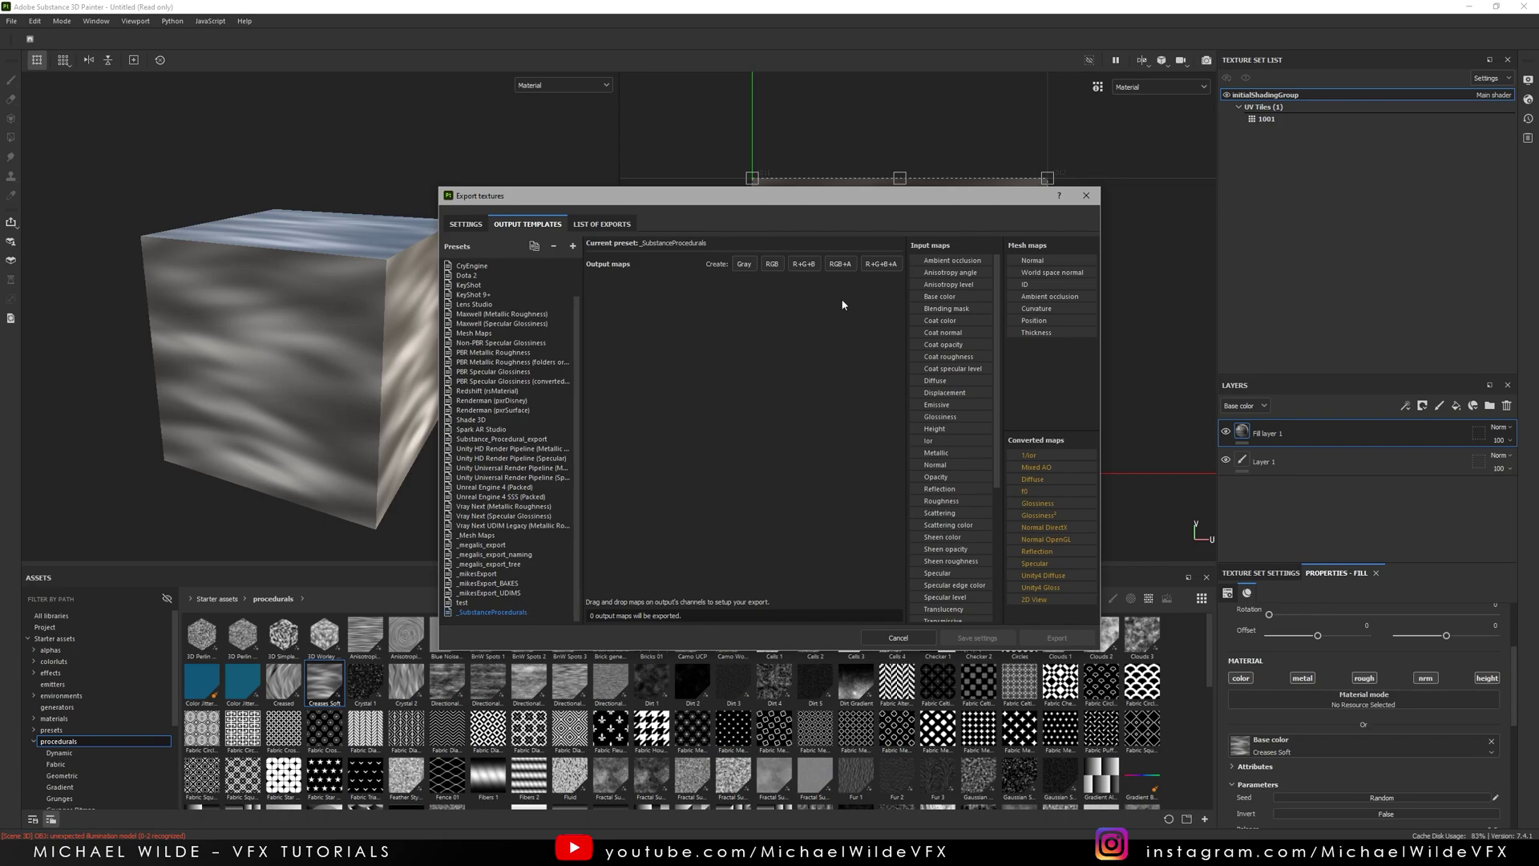
click(745, 266)
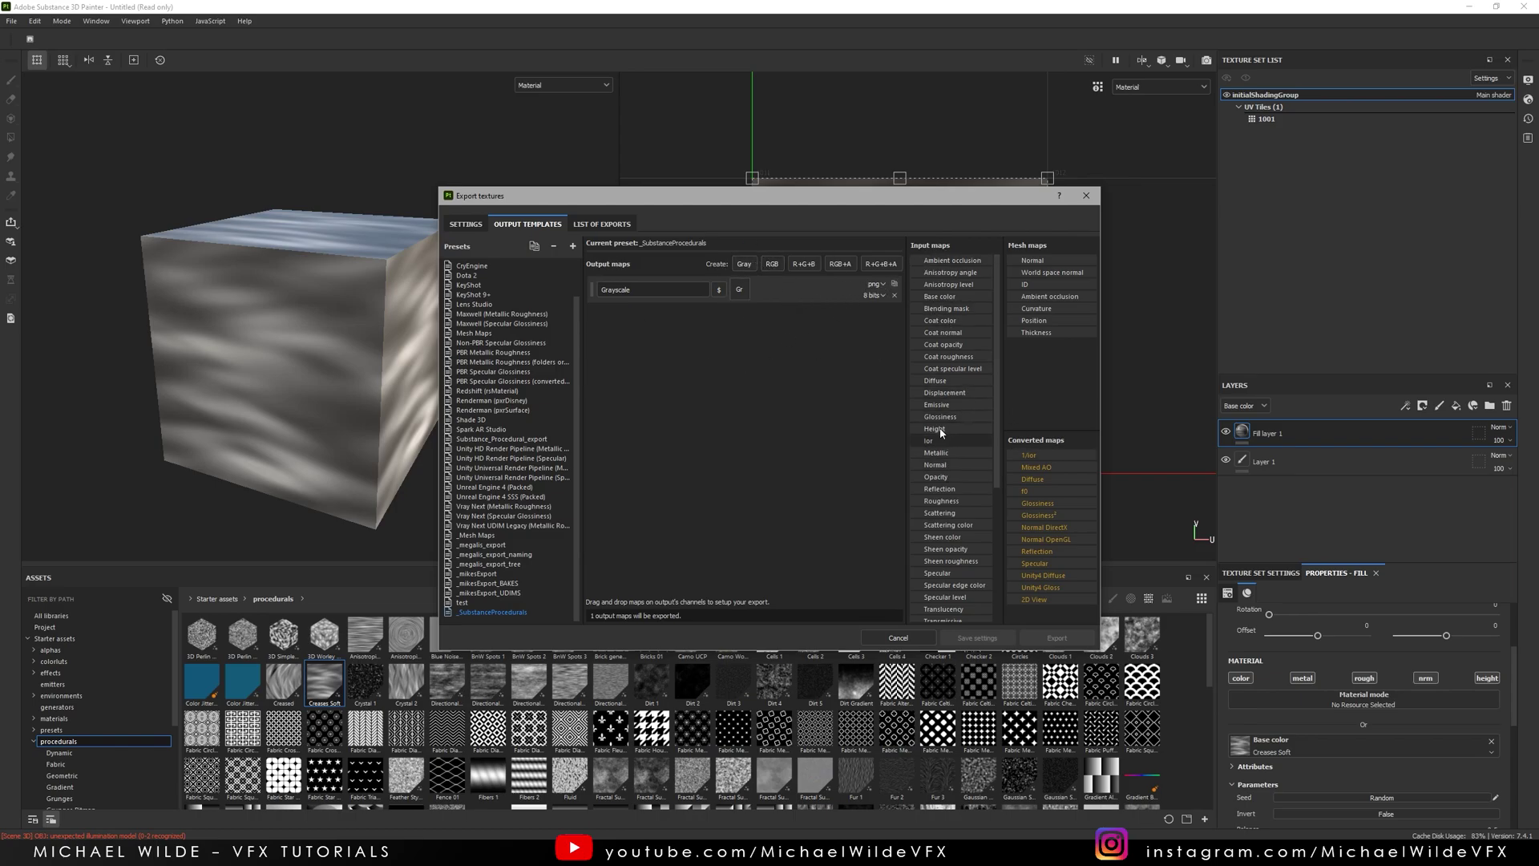
drag(949, 301, 514, 271)
click(770, 316)
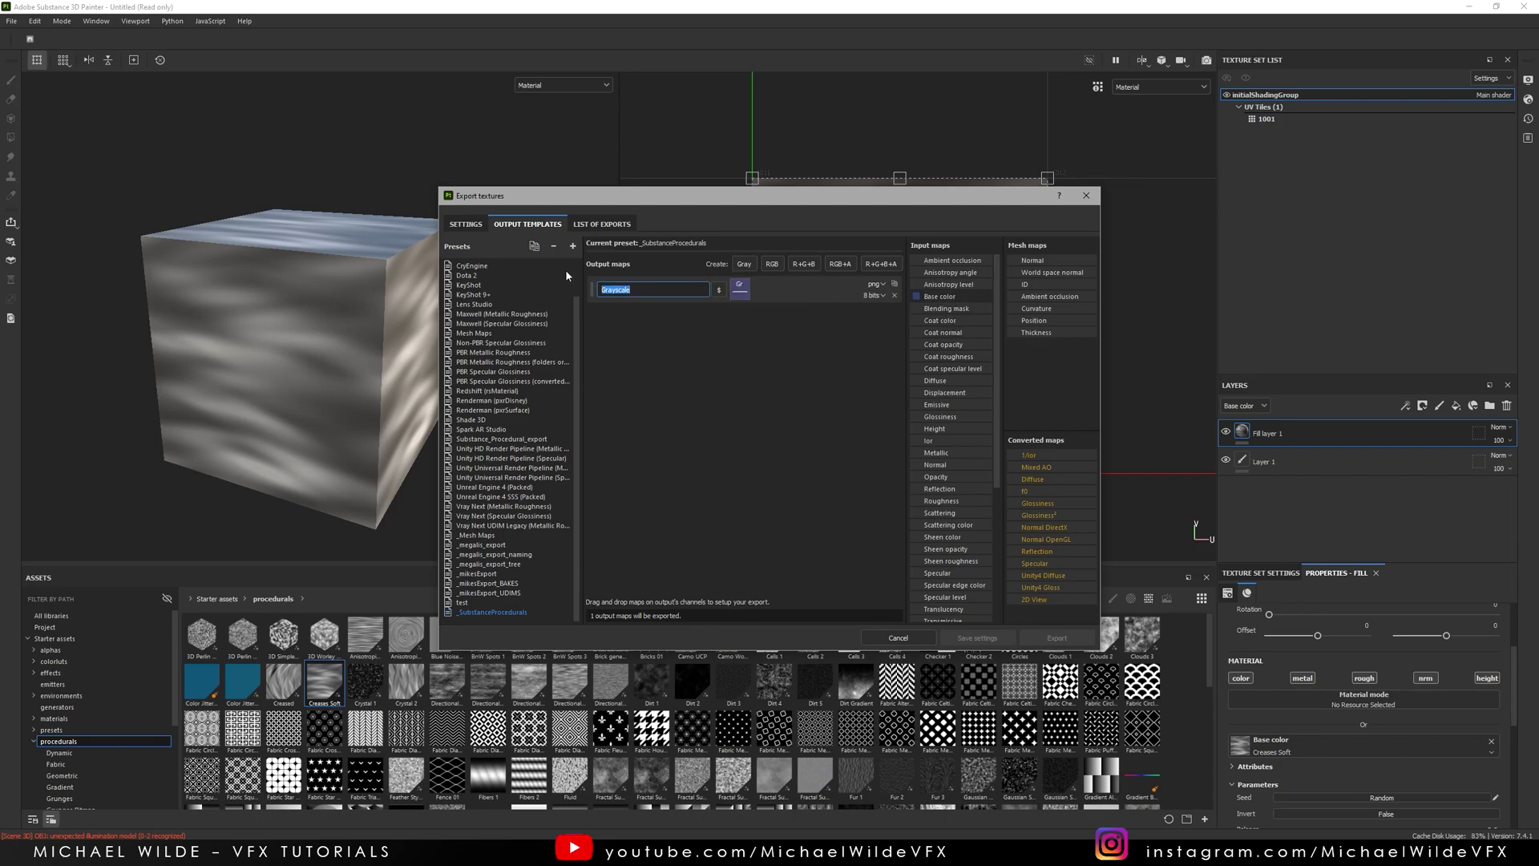
Name the grayscale output map SubstanceExport and set its file format to 16-bit tif
text(SubstanceExport)
click(875, 284)
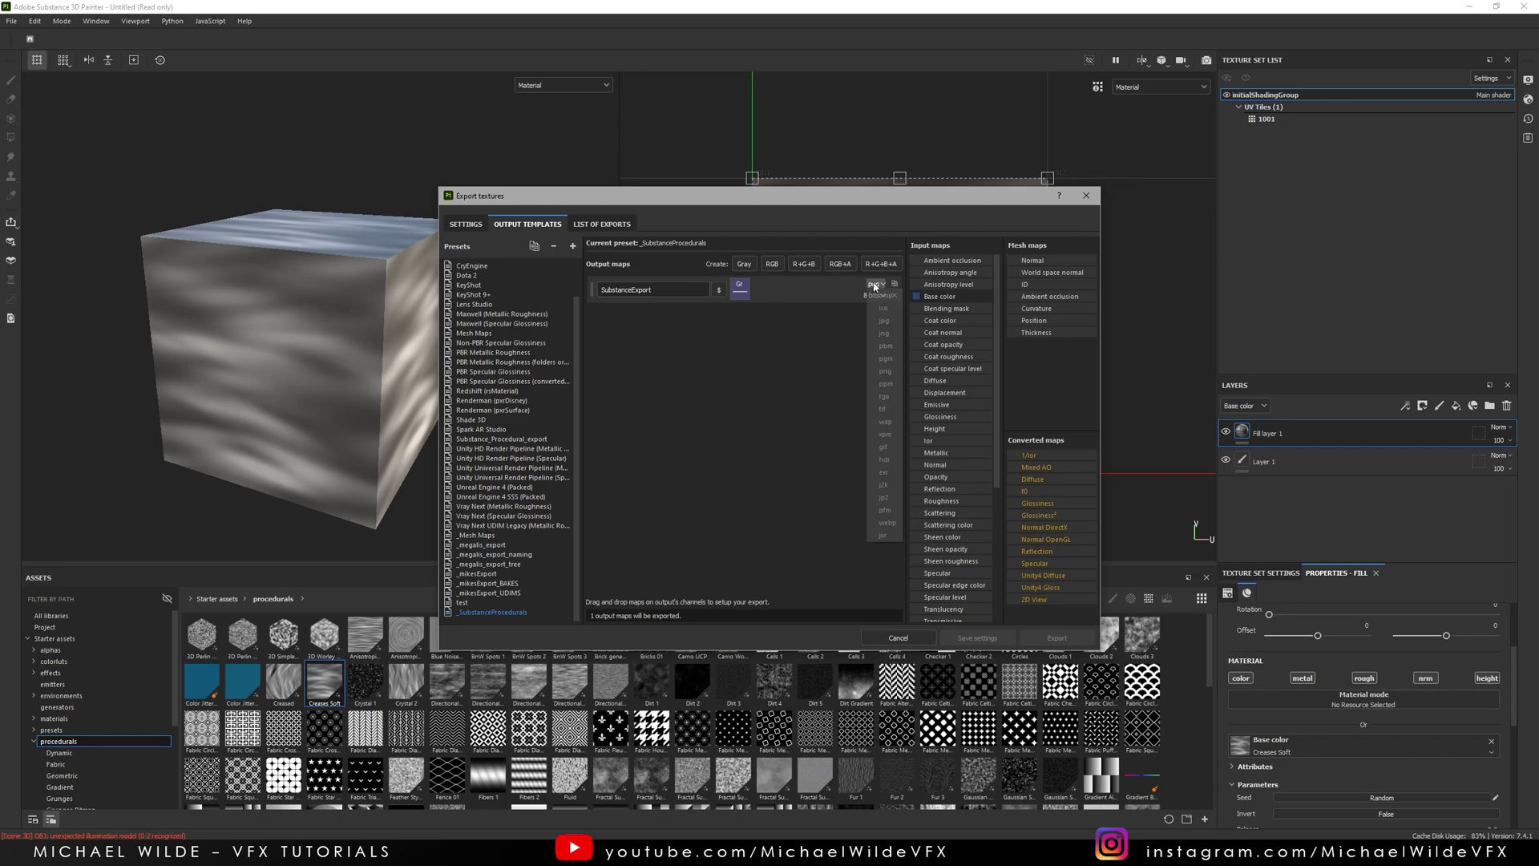
click(888, 410)
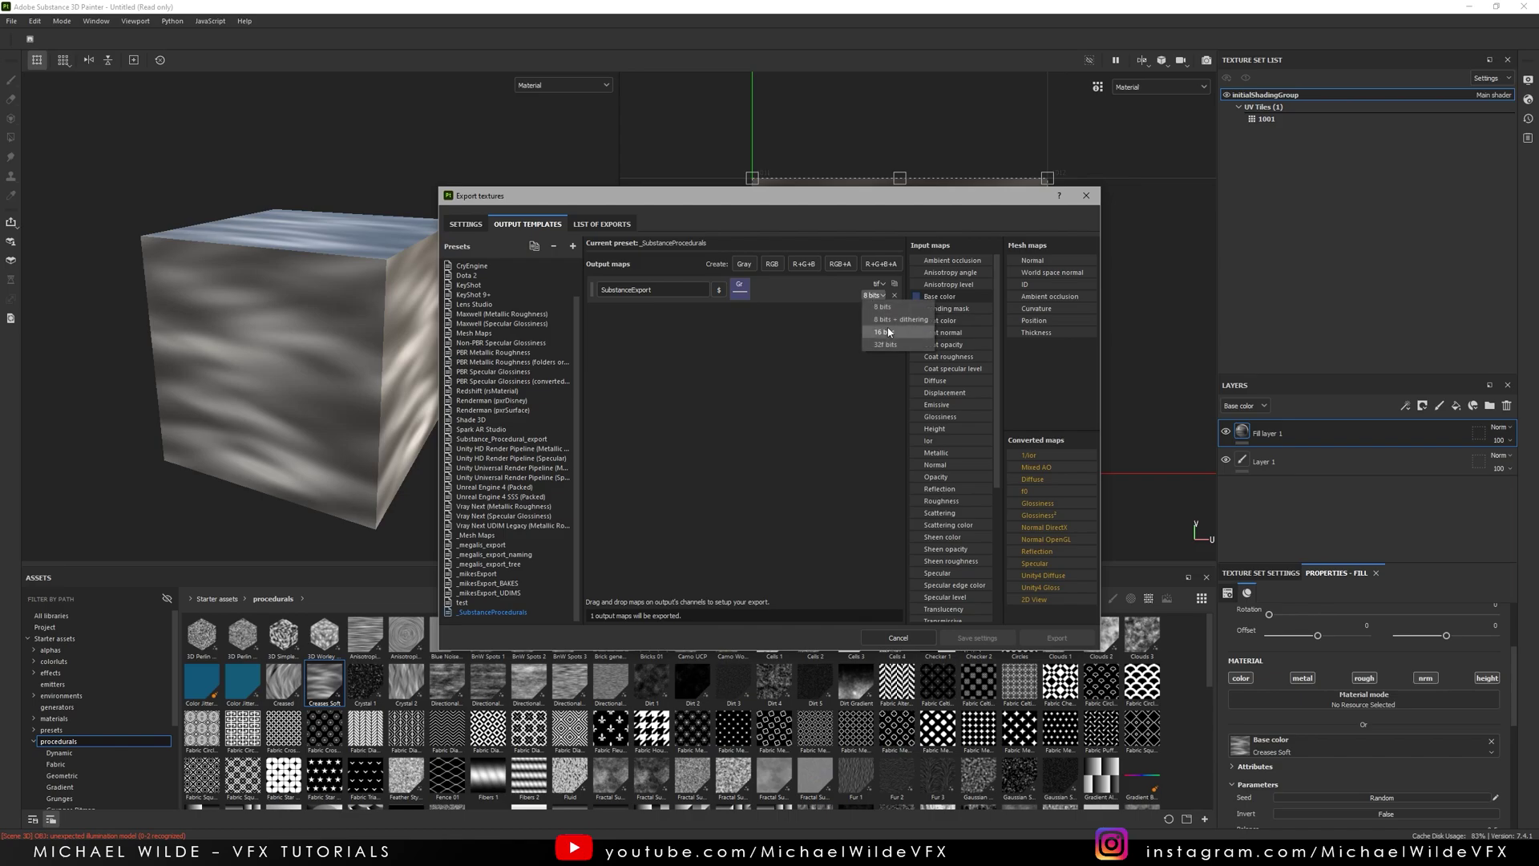
Choose _SubstanceProcedurals as the output template in the export settings and set the size to 4096
click(465, 224)
click(798, 295)
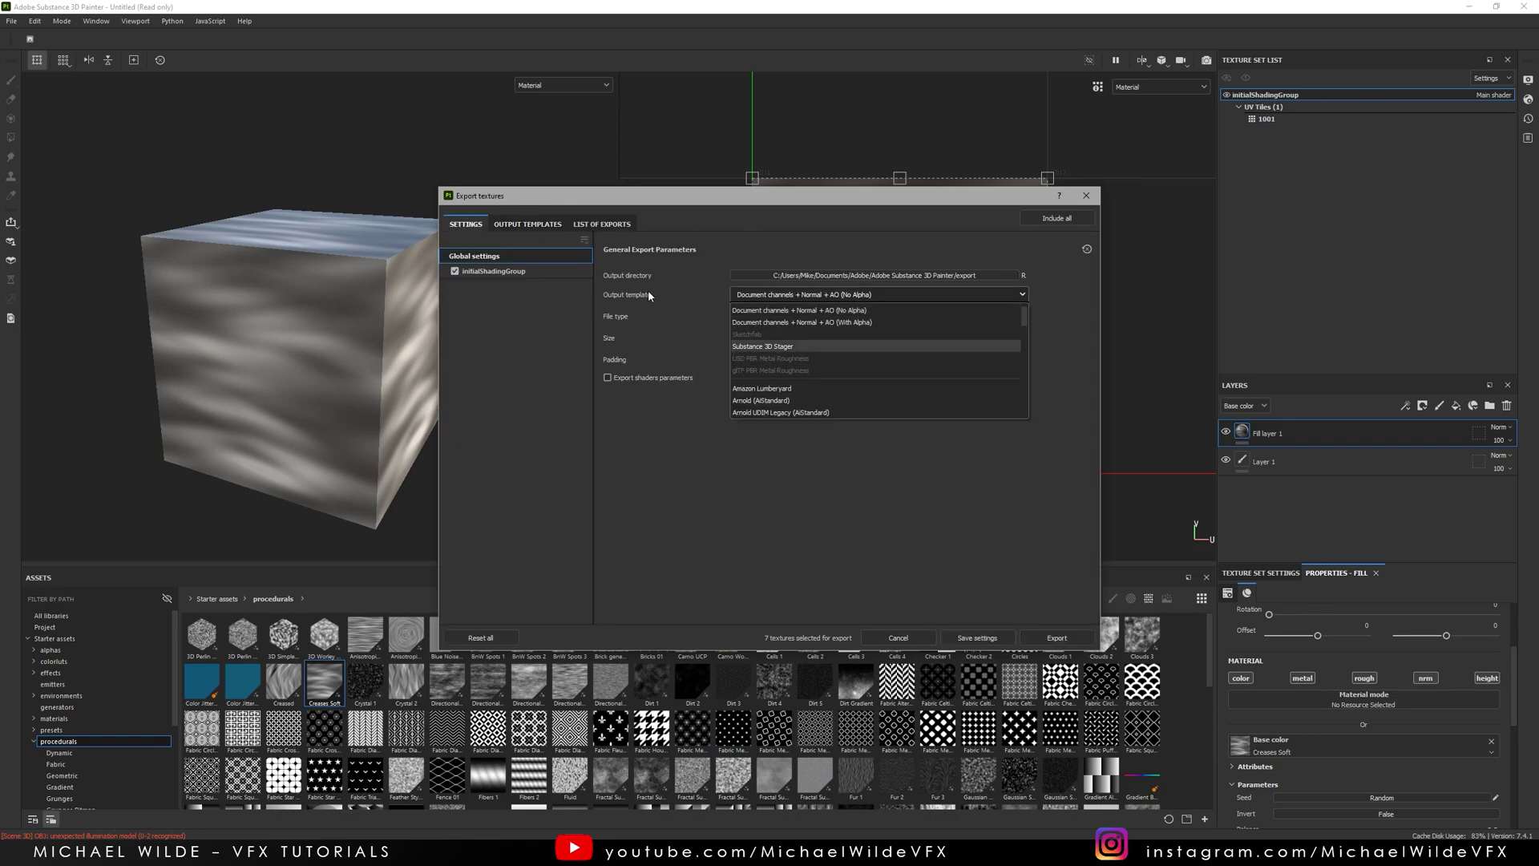
scroll(802, 372, down, 3)
click(754, 408)
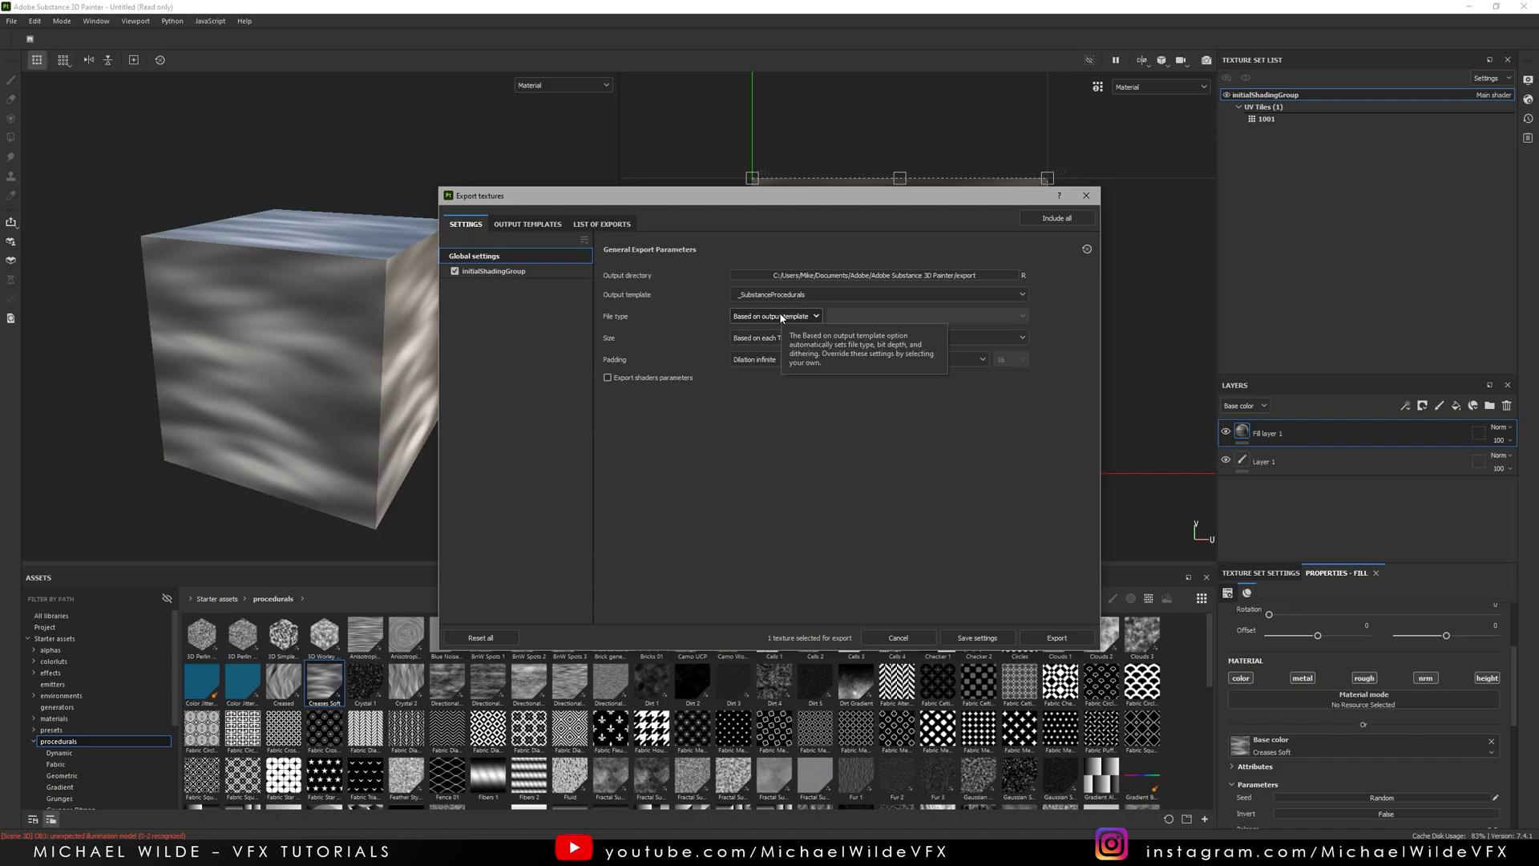
click(772, 335)
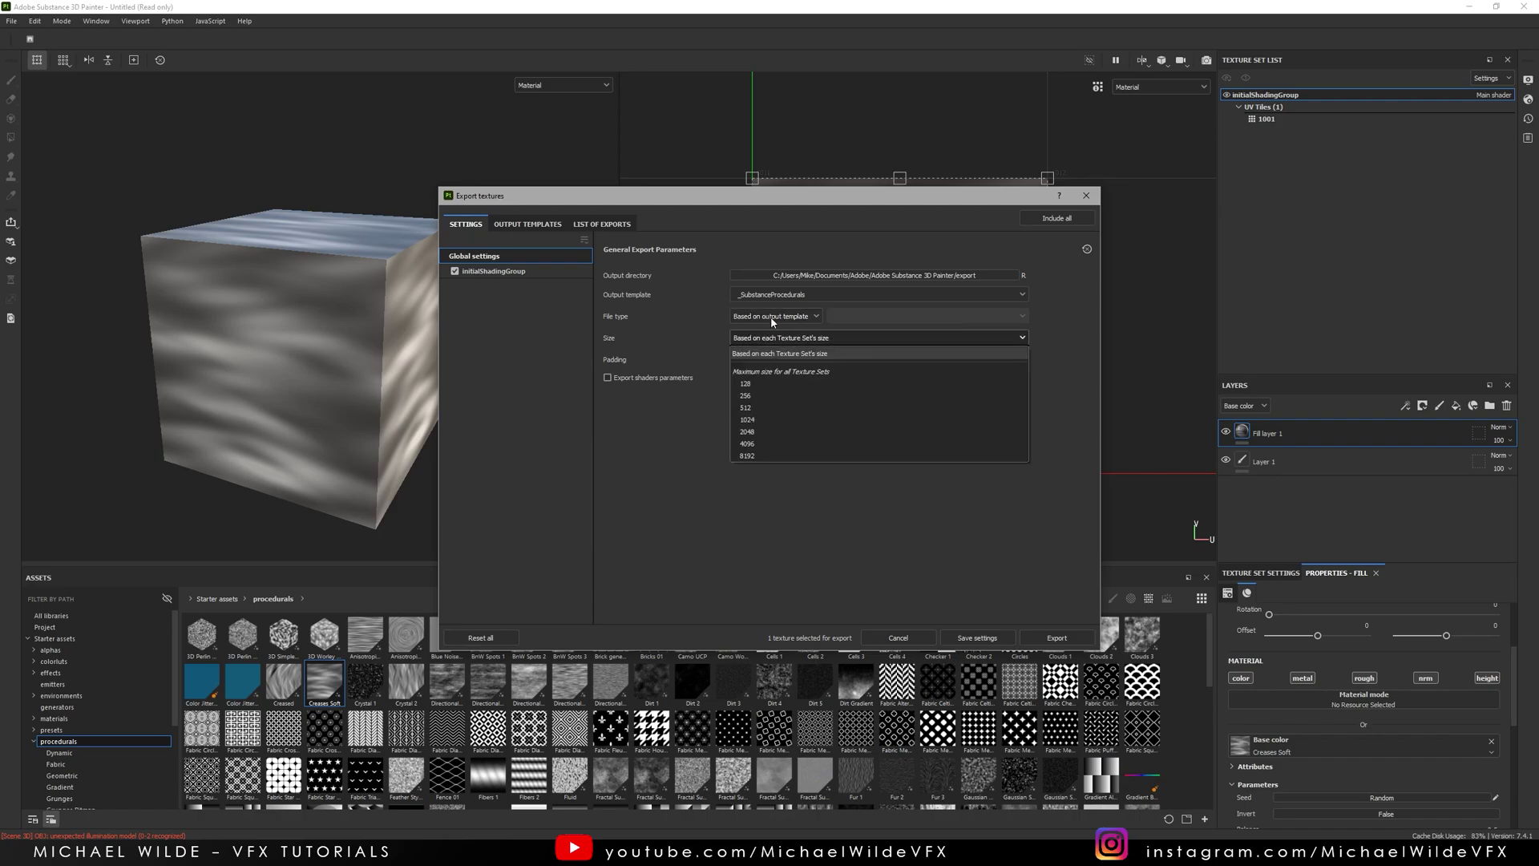
click(762, 445)
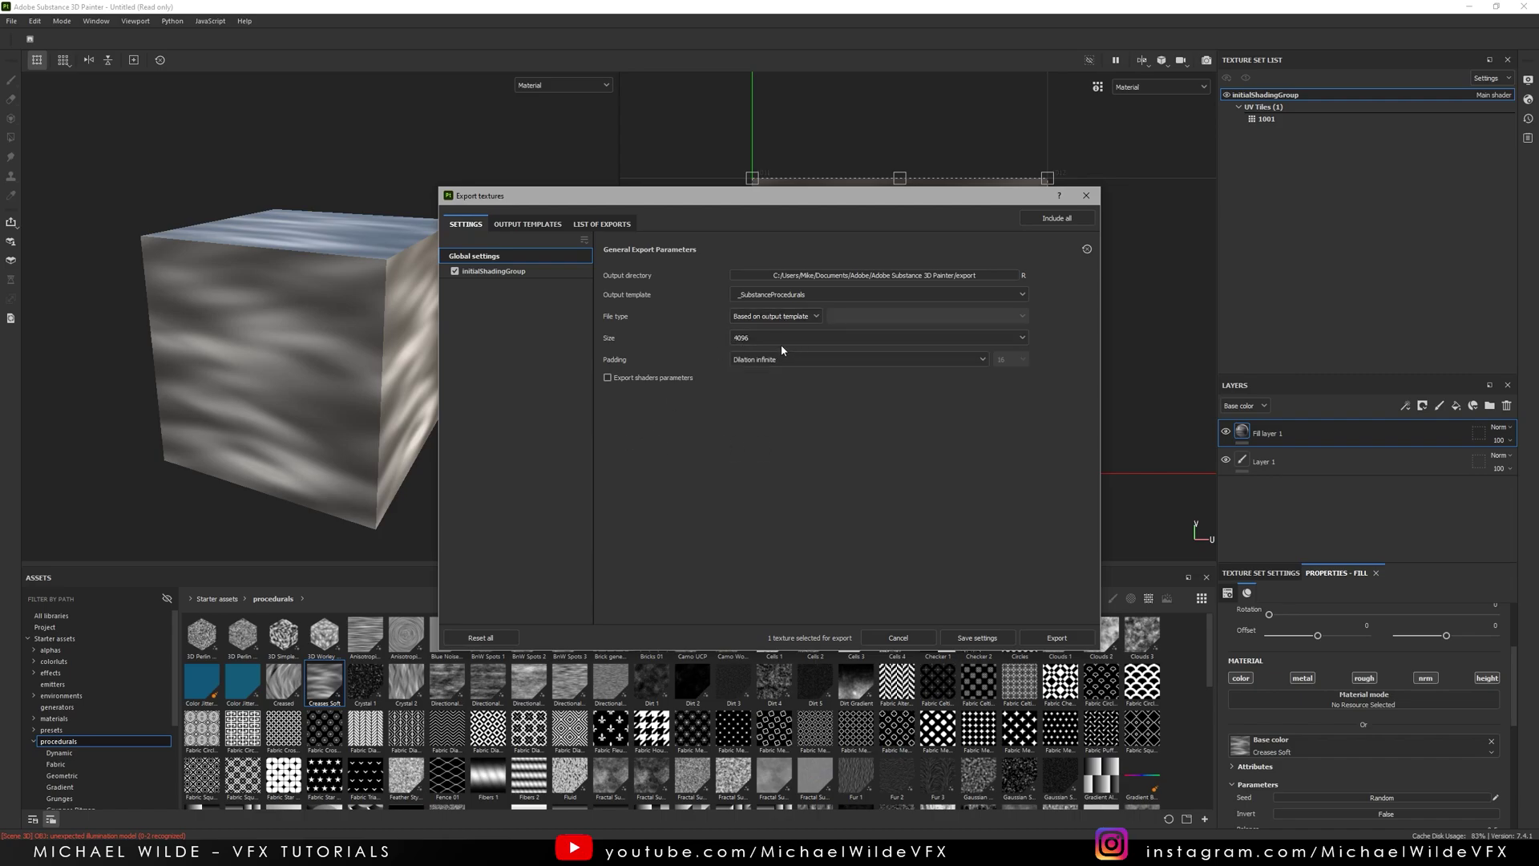
Set the output directory to D:/Projects/Youtube Tutorials/Substance Procedural Exports and export the texture
click(839, 275)
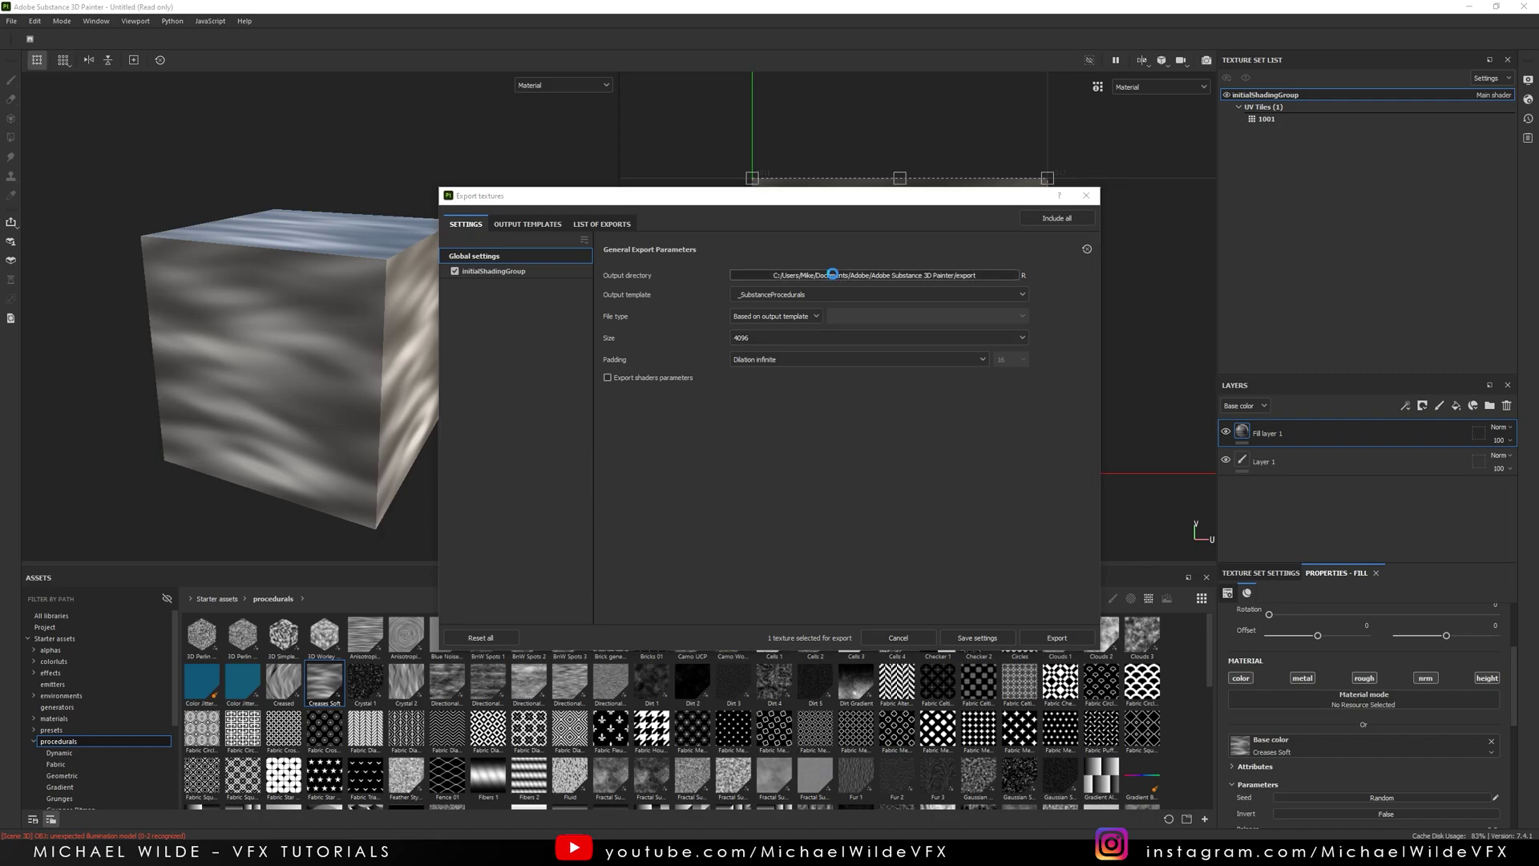
click(812, 236)
text(D:\Projects\Youtube Tutorials\Substance Procedural Exports)
key(Return)
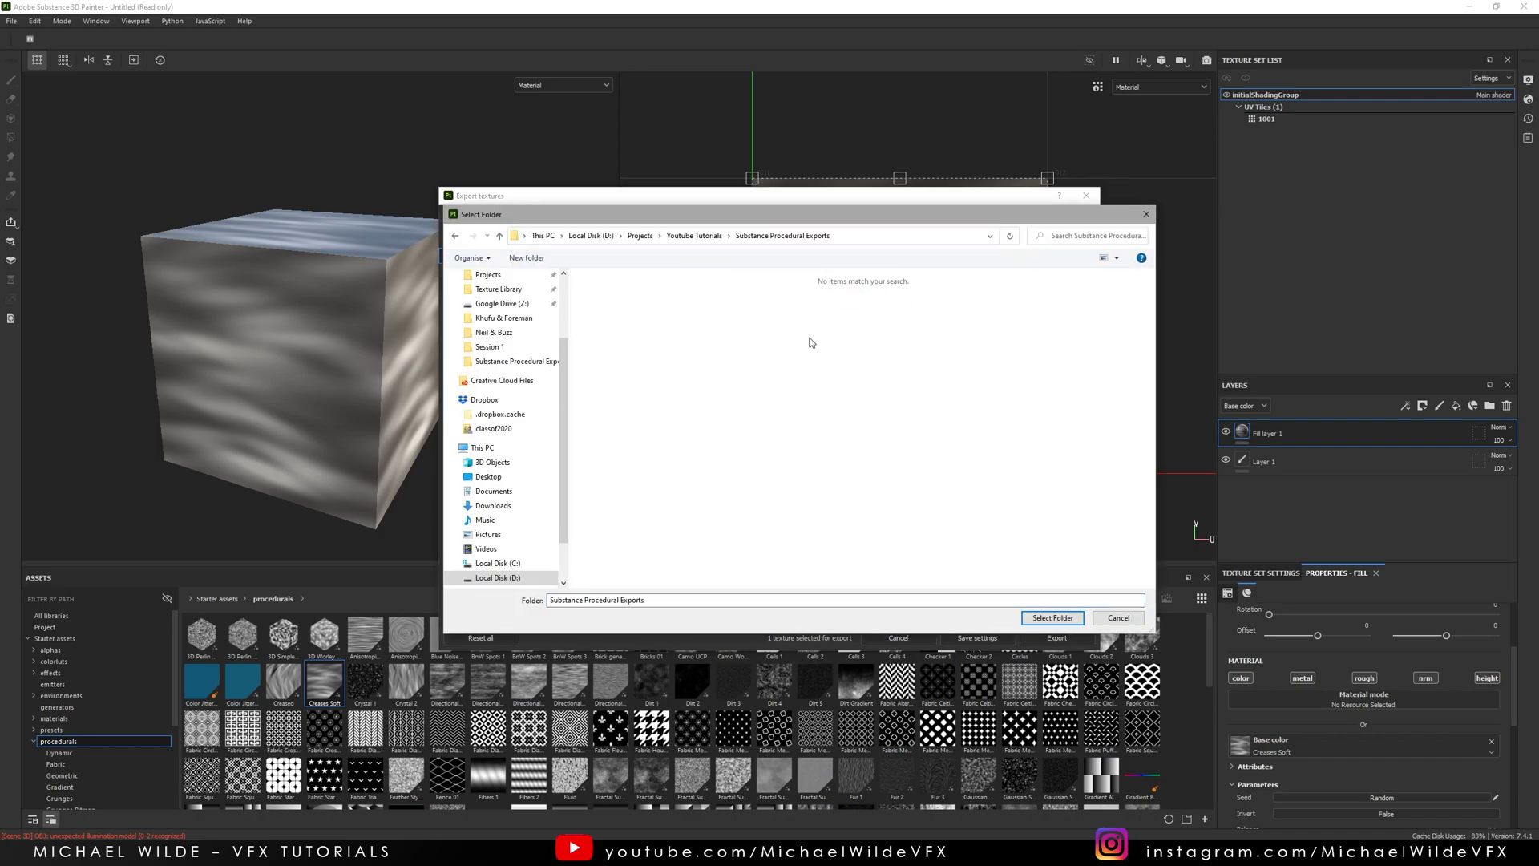
click(1052, 618)
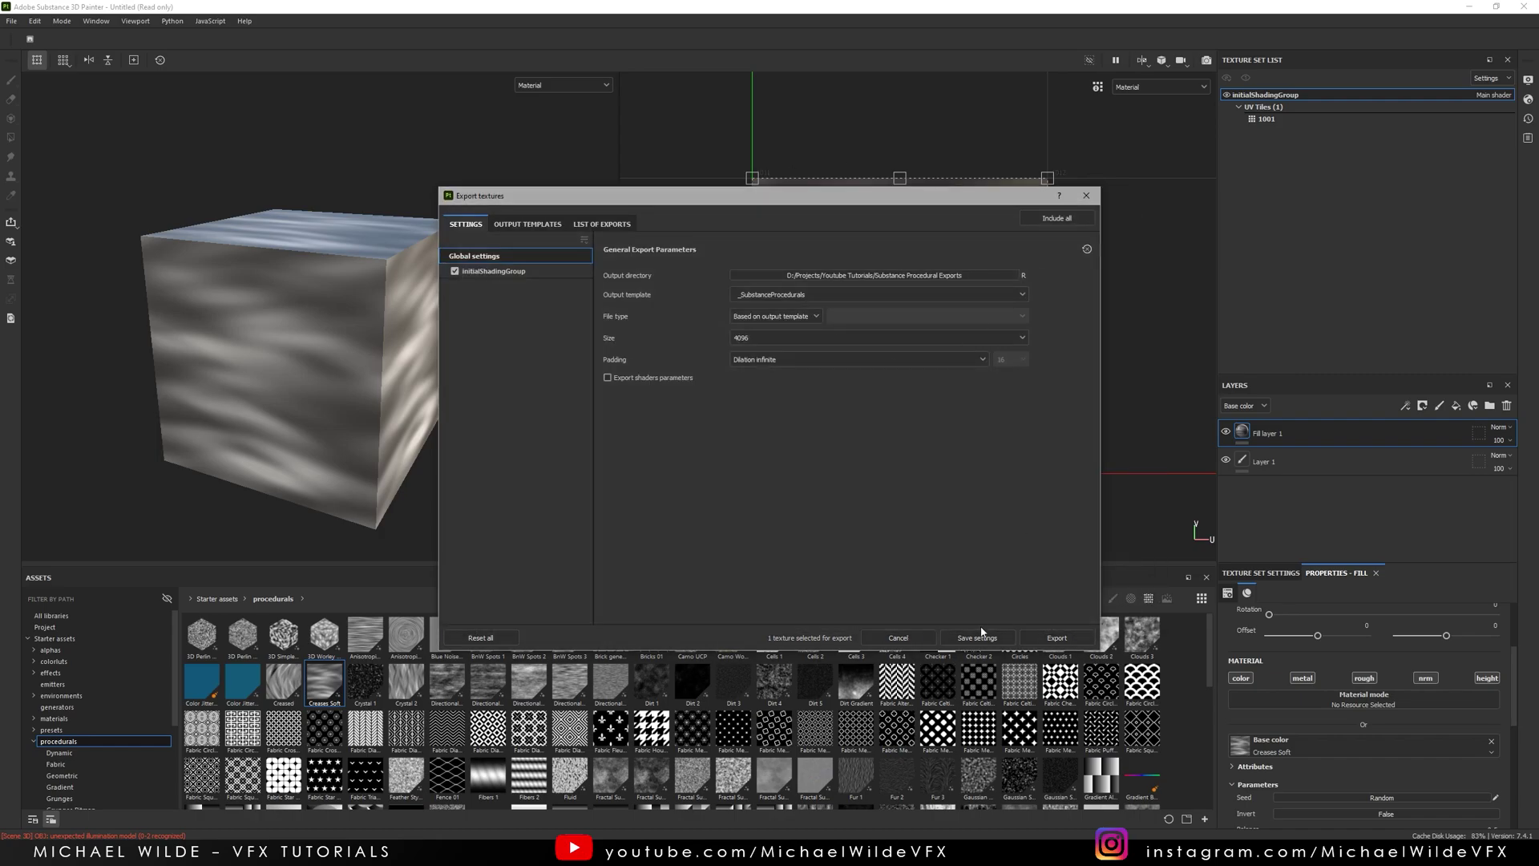
click(1074, 639)
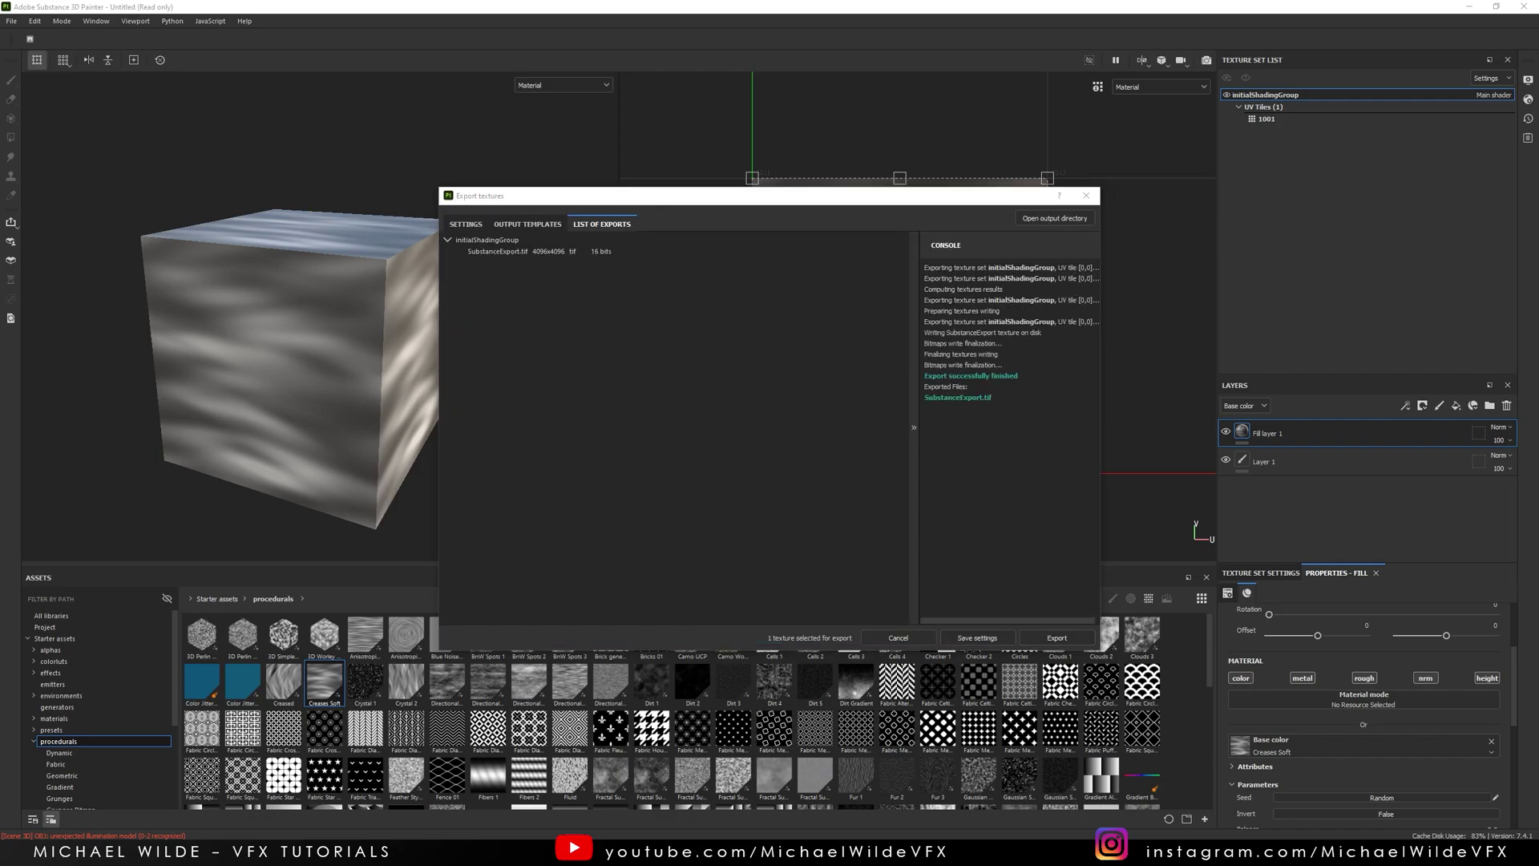
Open the output directory and rename the exported SubstanceExport.tif file to creasesSoft.tif
click(1054, 218)
click(662, 315)
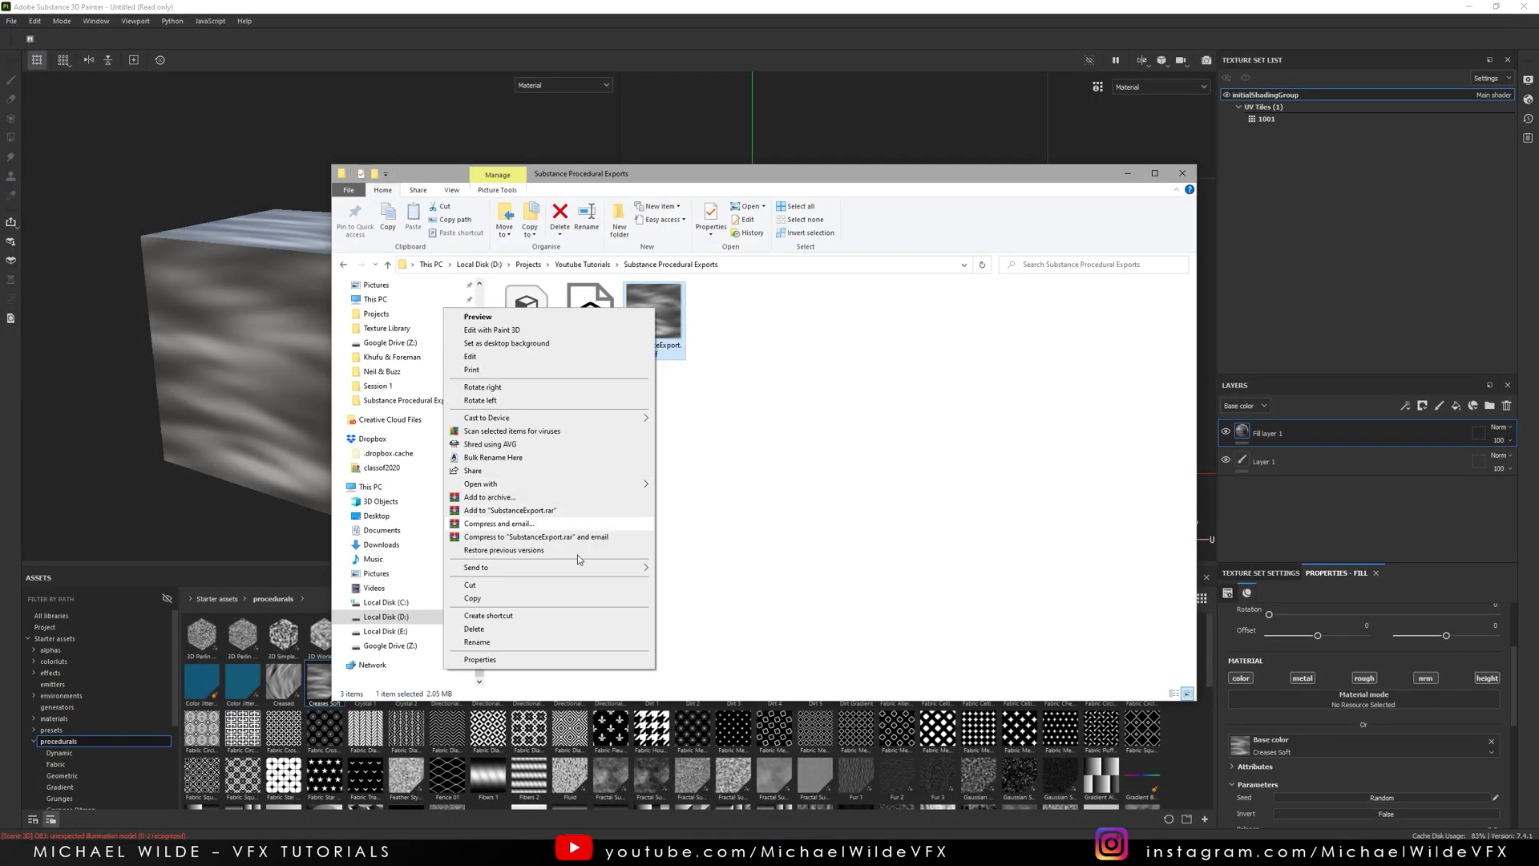
click(508, 643)
text(sd.tif)
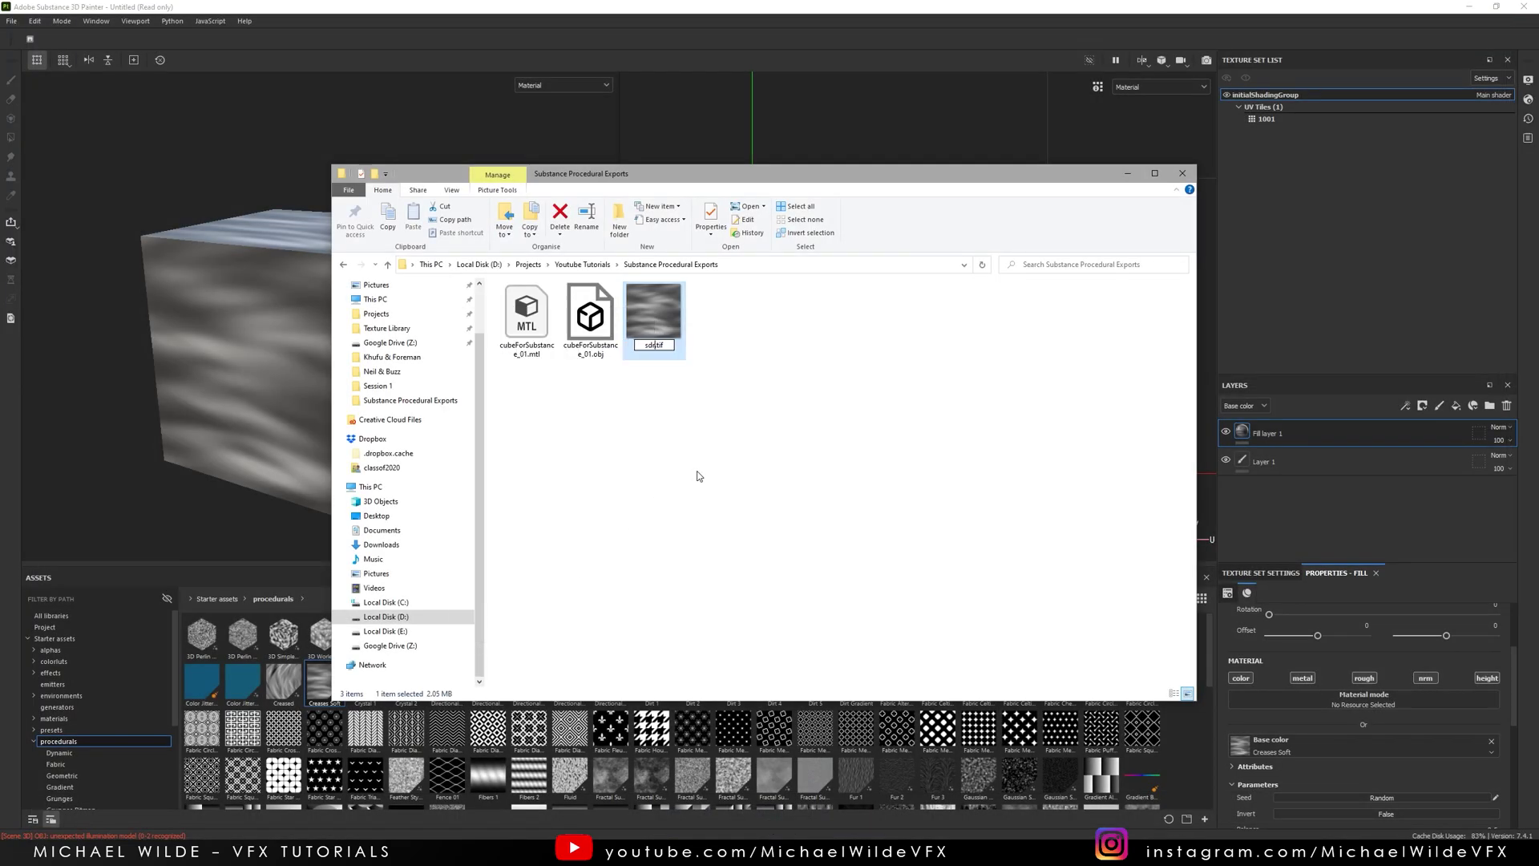
text(reasesSoft)
key(Return)
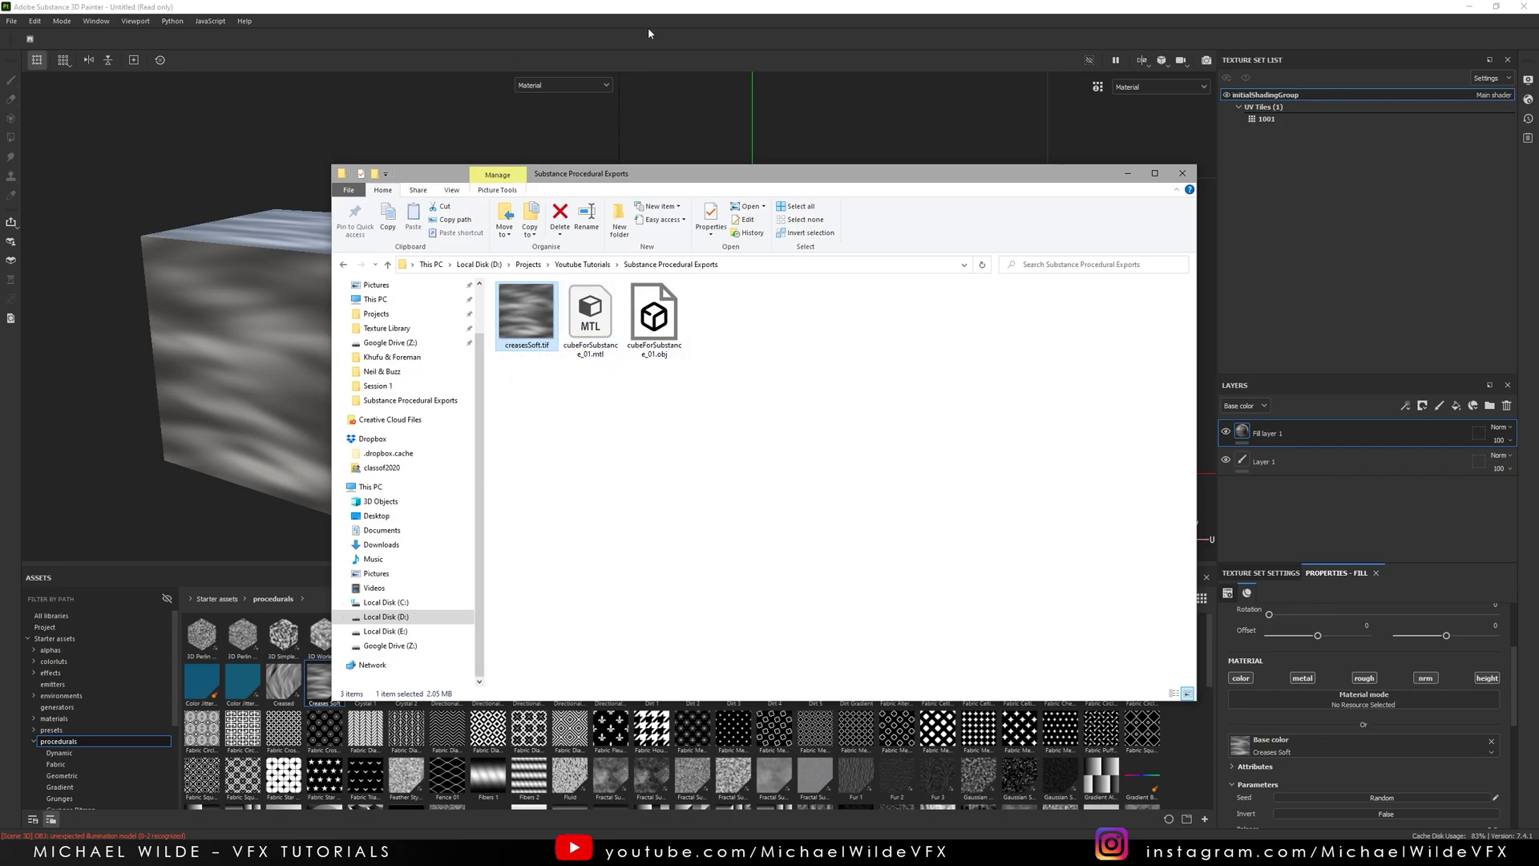
Close the texture export window and assign the Directional Noise 4 procedural to the base color of the fill layer
click(702, 64)
click(521, 226)
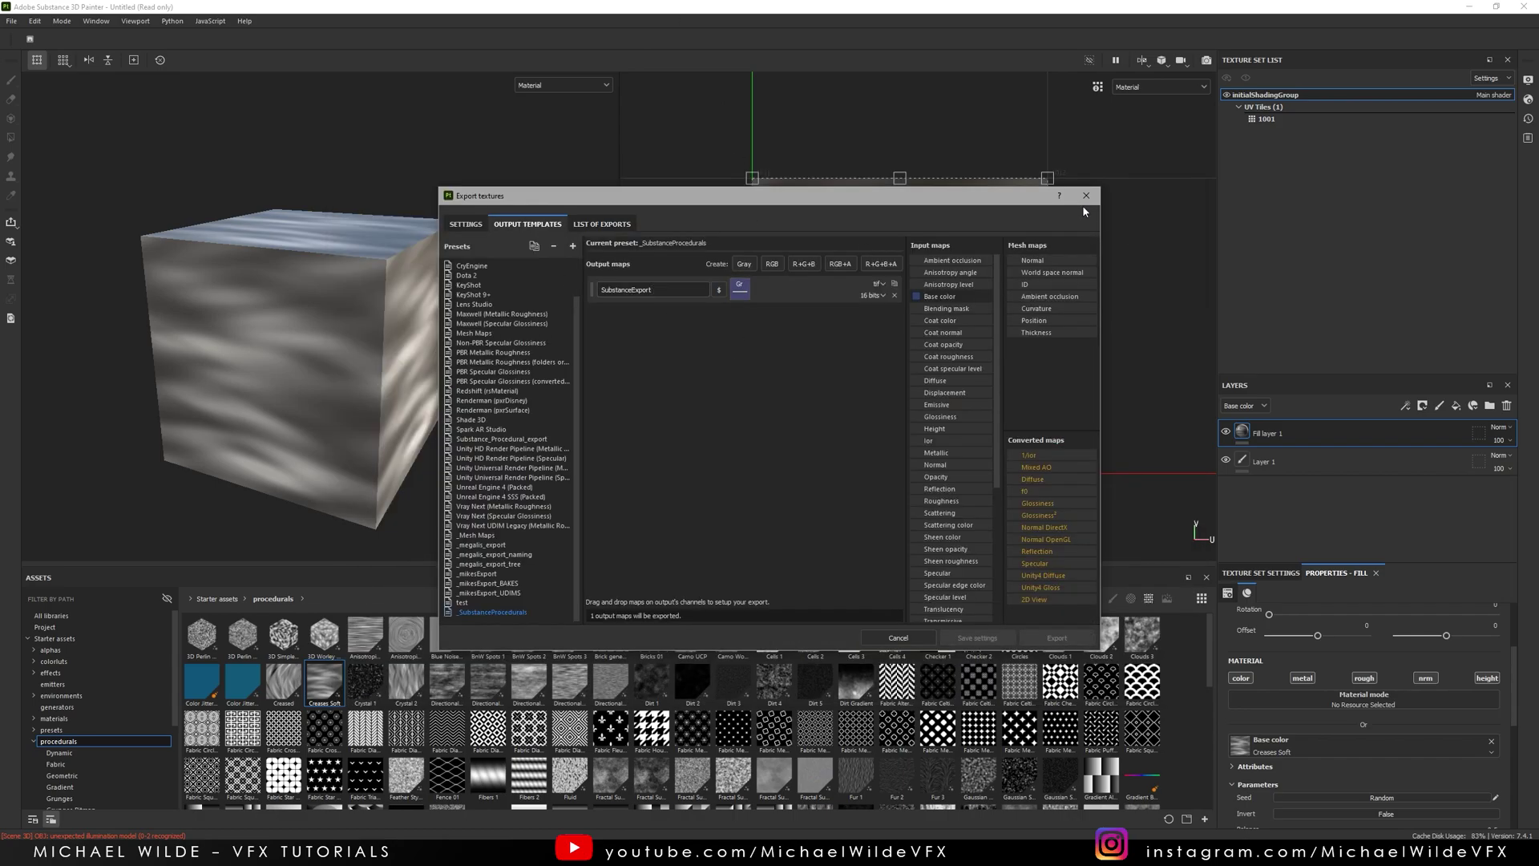
click(1086, 196)
drag(570, 683, 1263, 743)
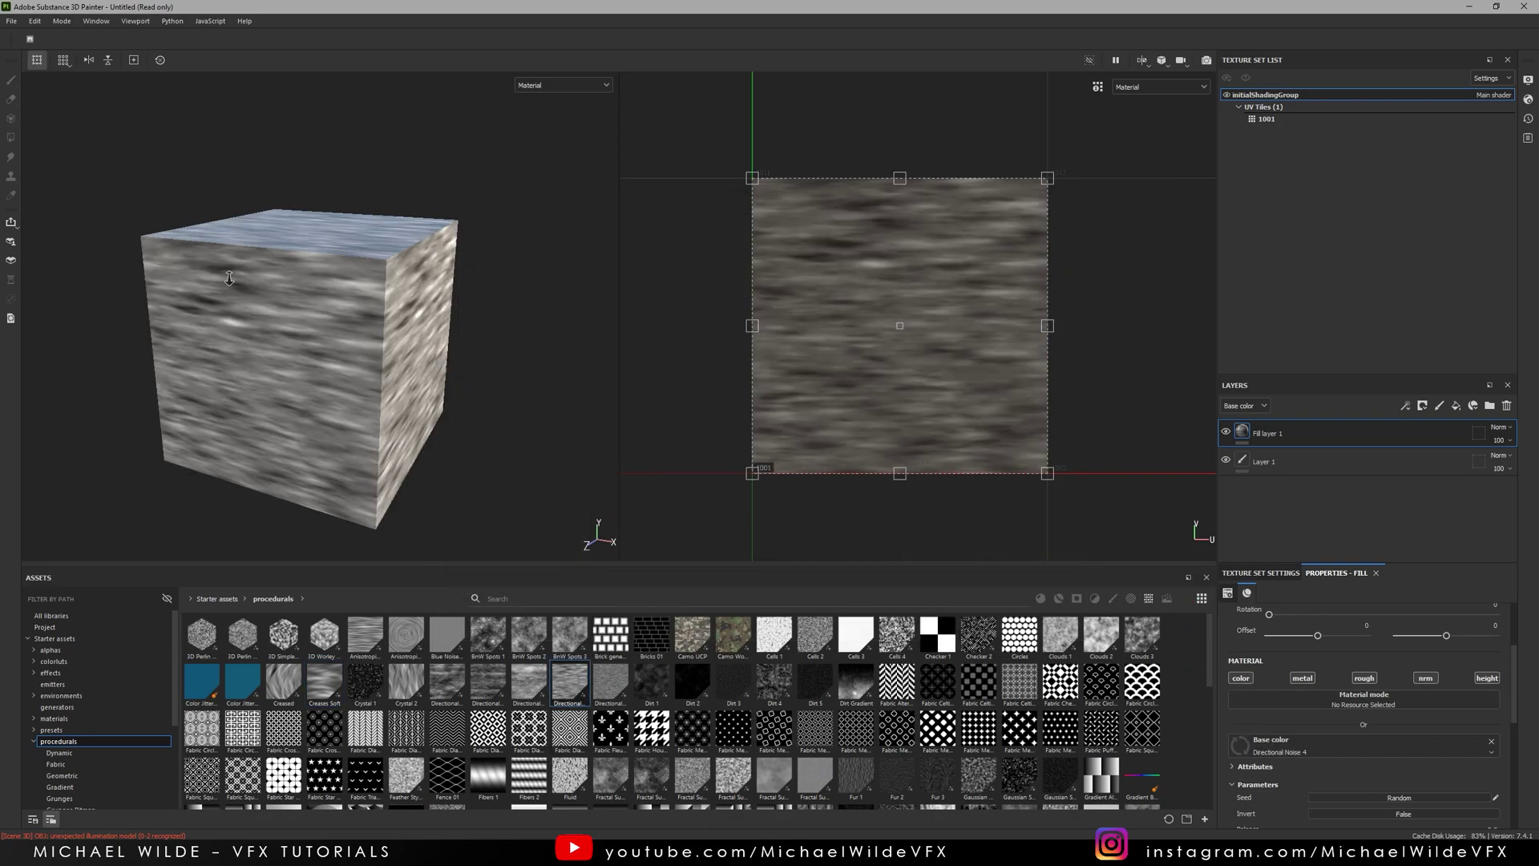
scroll(229, 277, up, 3)
alt+middle_drag(343, 282, 318, 200)
Export the Directional Noise 4 texture with the current export settings and show the Substance Procedural Exports folder
click(21, 23)
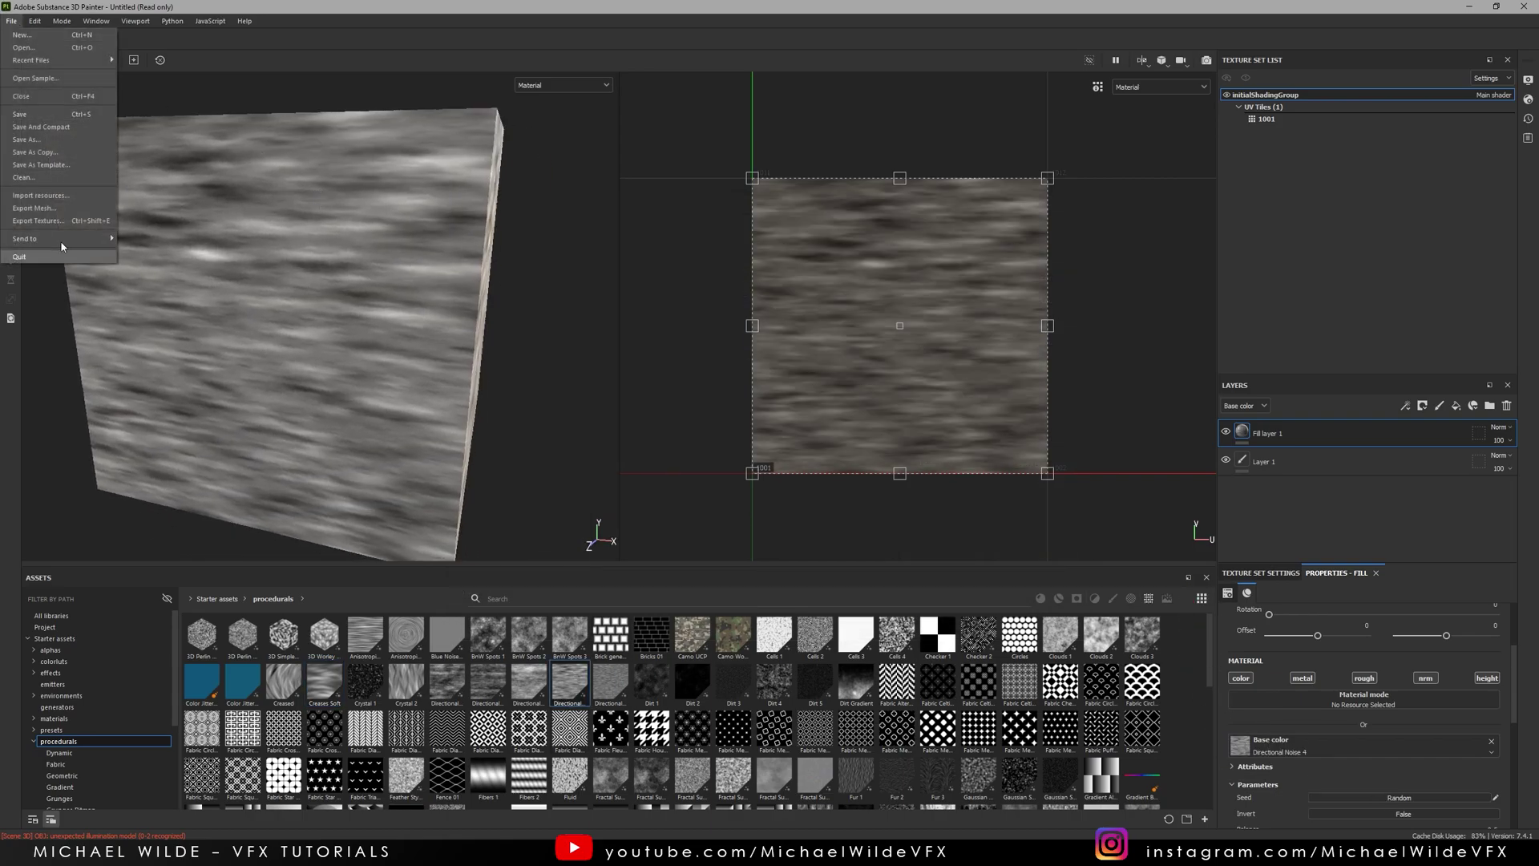
click(48, 216)
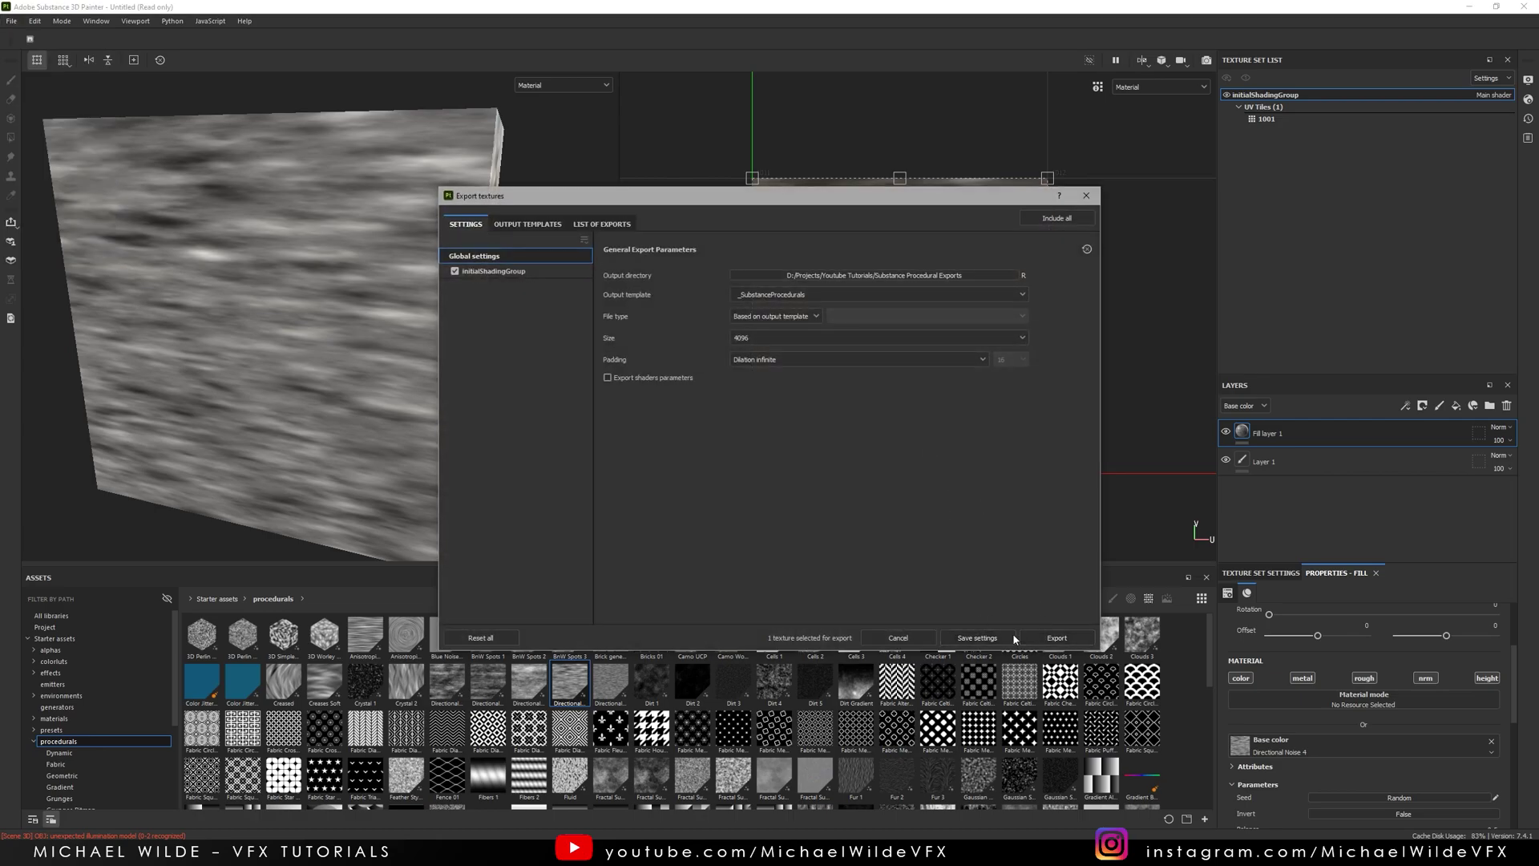
click(1057, 638)
click(175, 851)
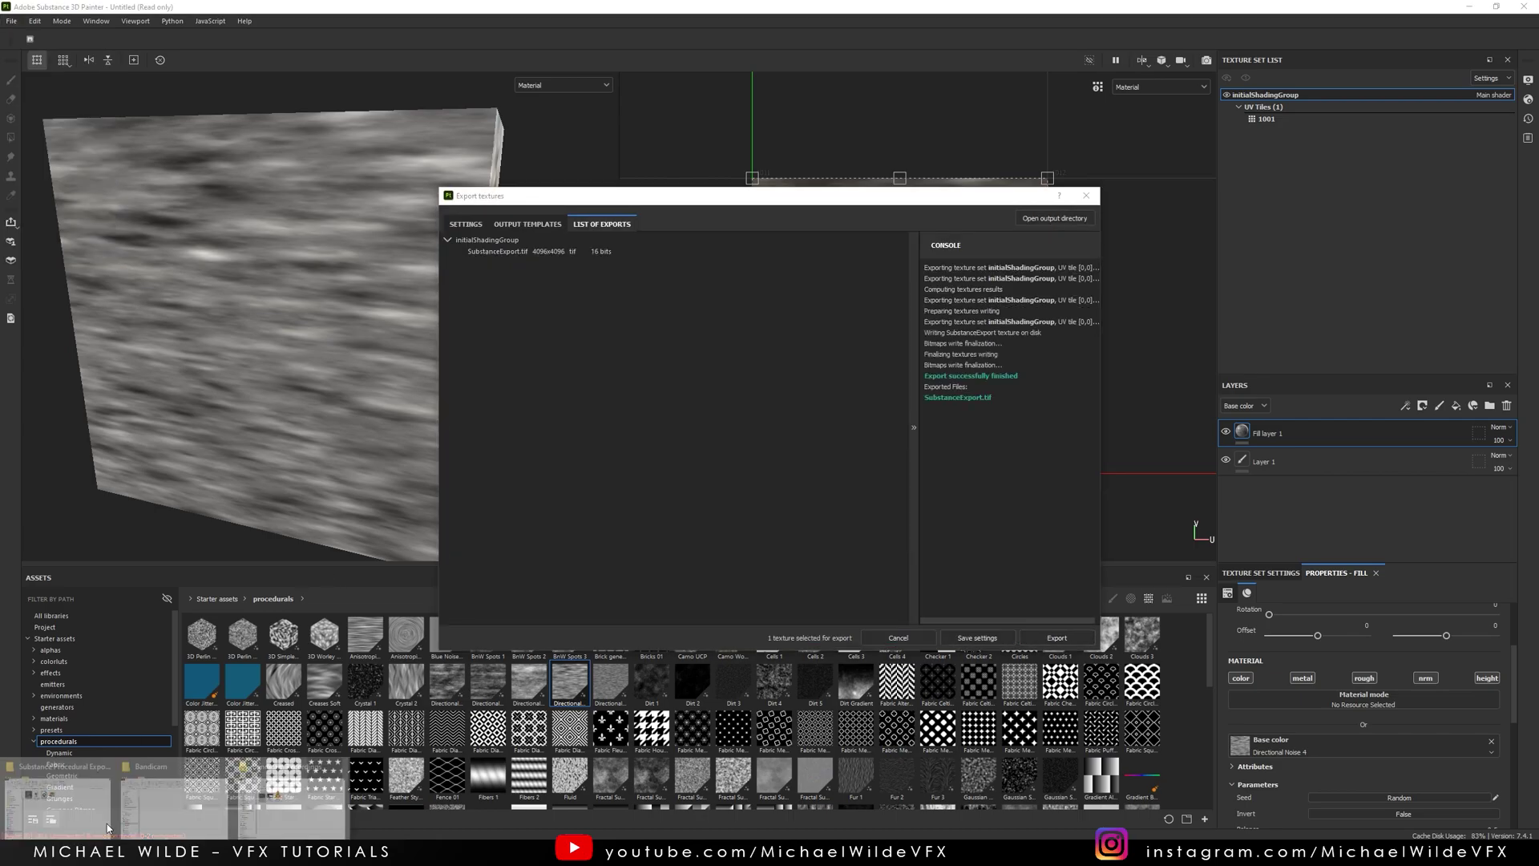
click(61, 802)
click(660, 384)
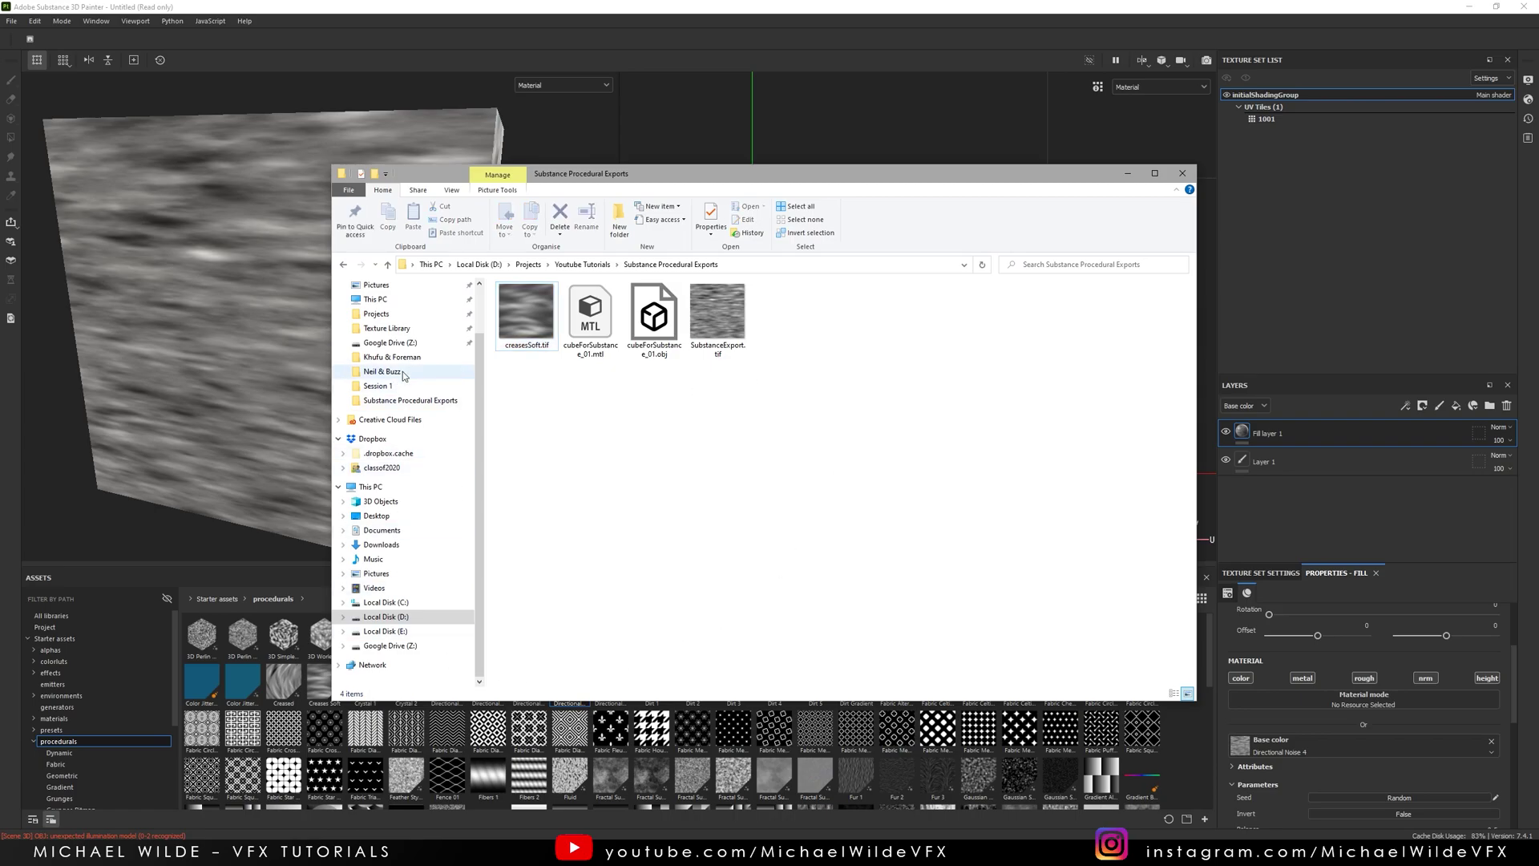
Open the Substance Procedurals folder inside the Texture Library folder in File Explorer
click(387, 328)
scroll(609, 481, down, 6)
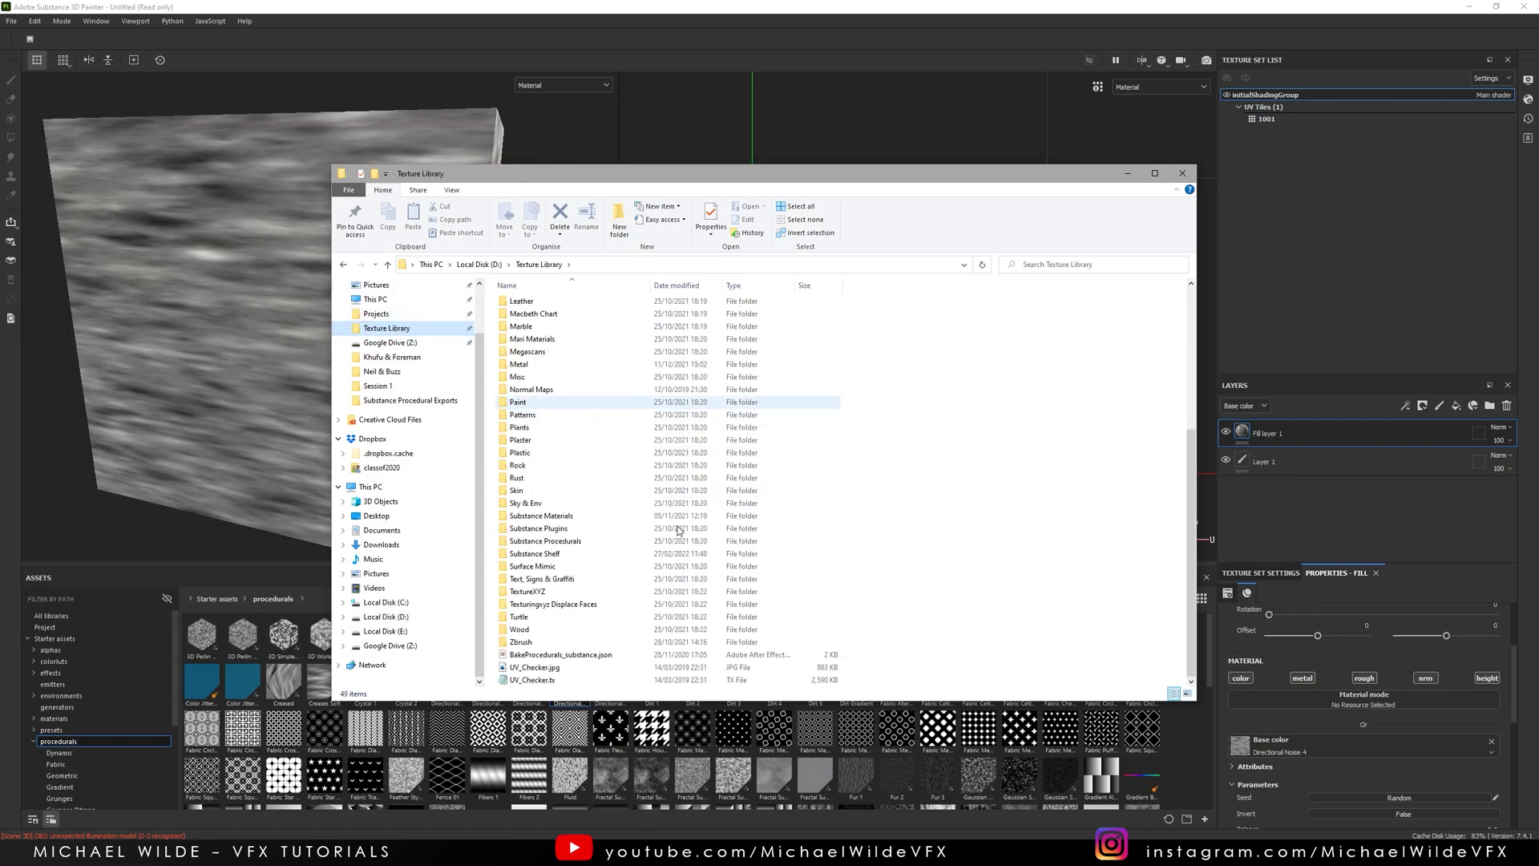
click(567, 541)
double_click(568, 542)
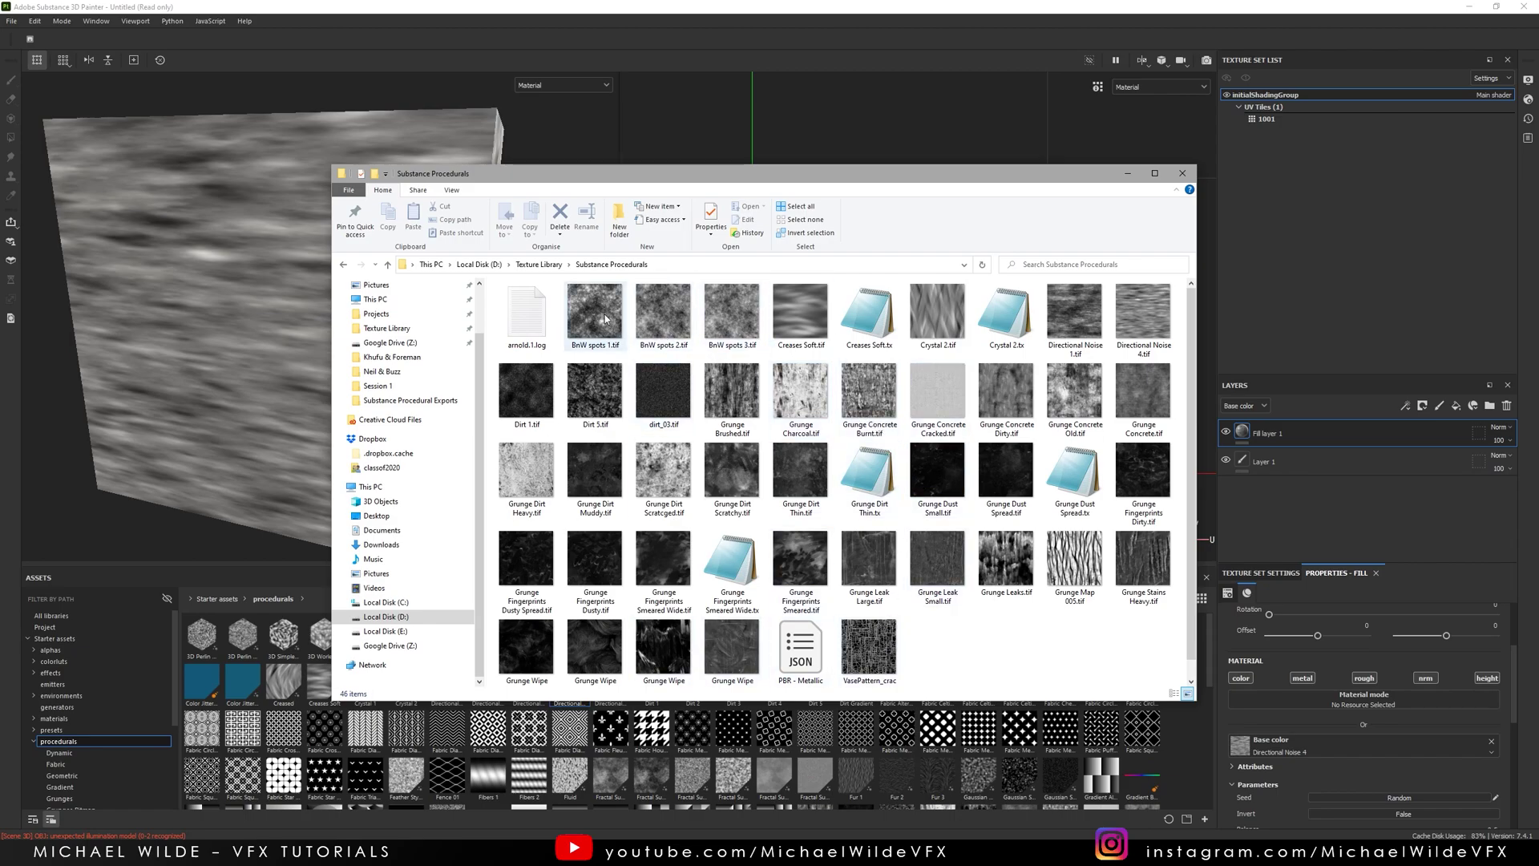
View BnW spots 1.tif in the photo viewer and browse through the following exported textures up to Creases Soft.tif
mouse_move(605, 323)
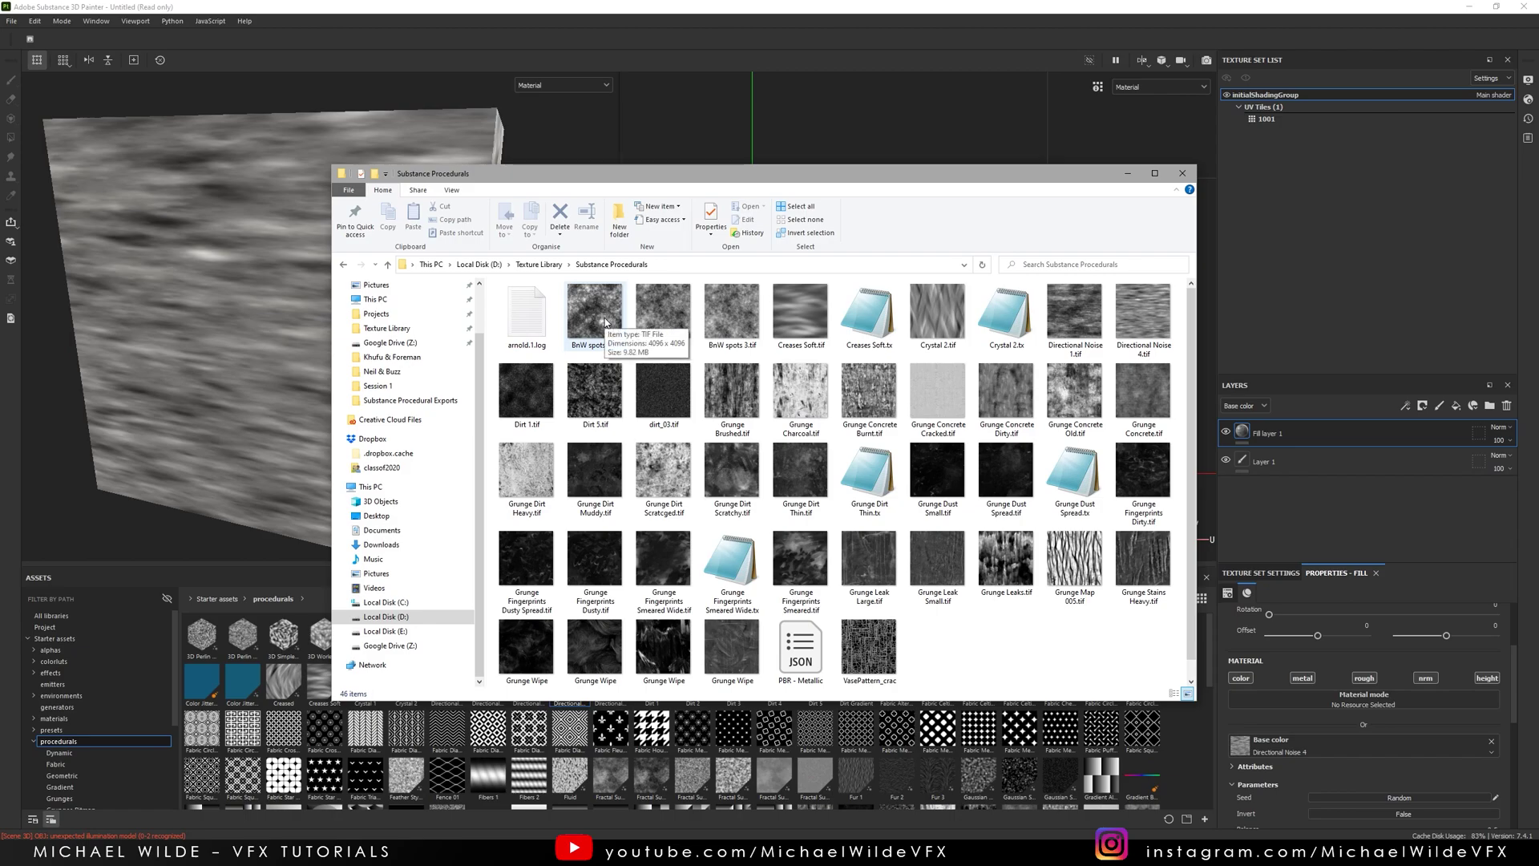
double_click(605, 323)
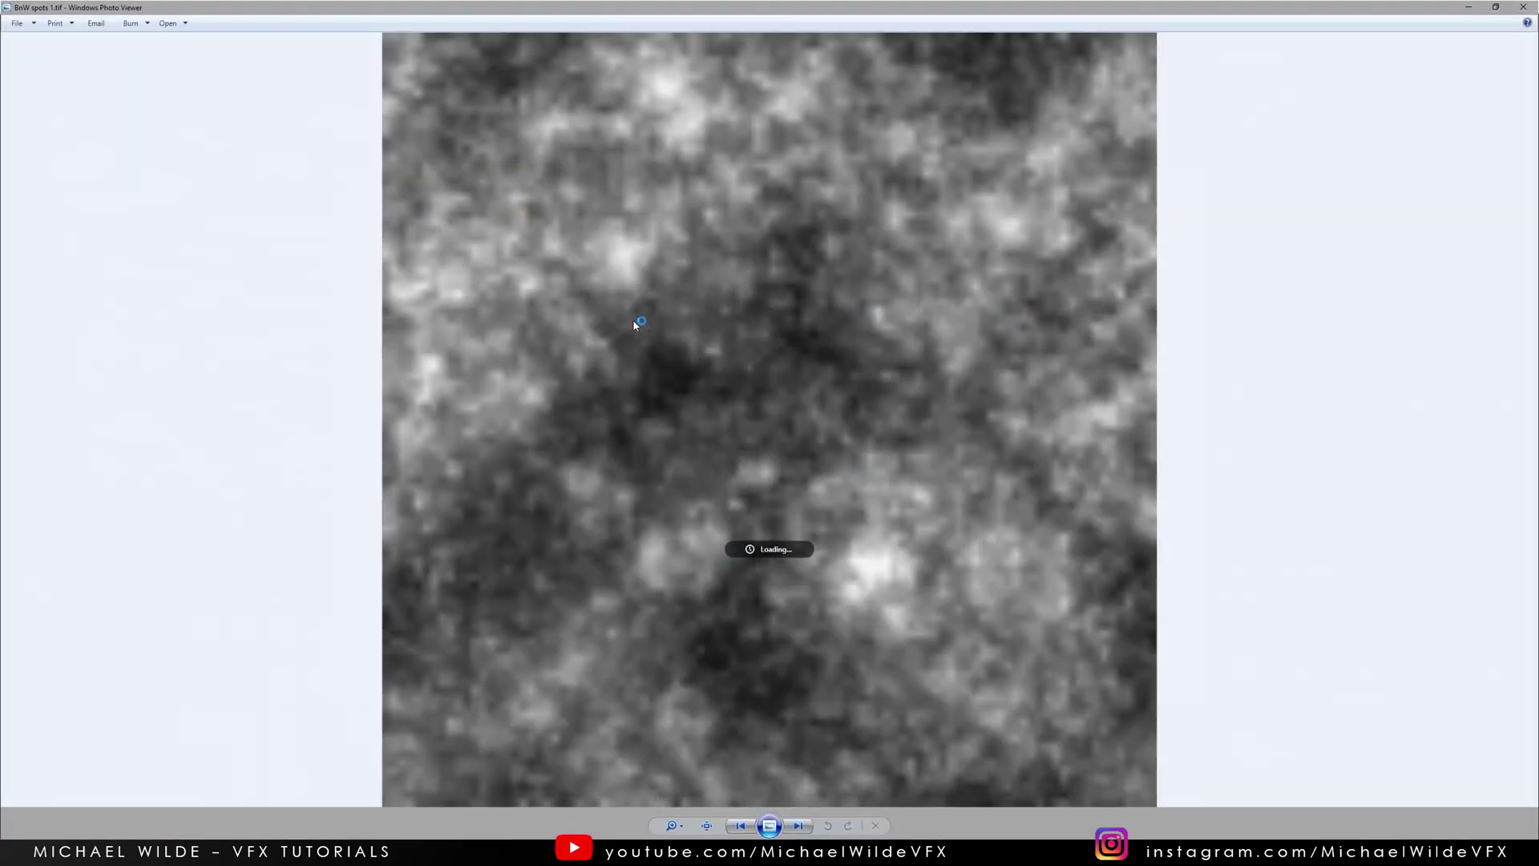
key(Right)
key(Right)
key(Right)
key(Right)
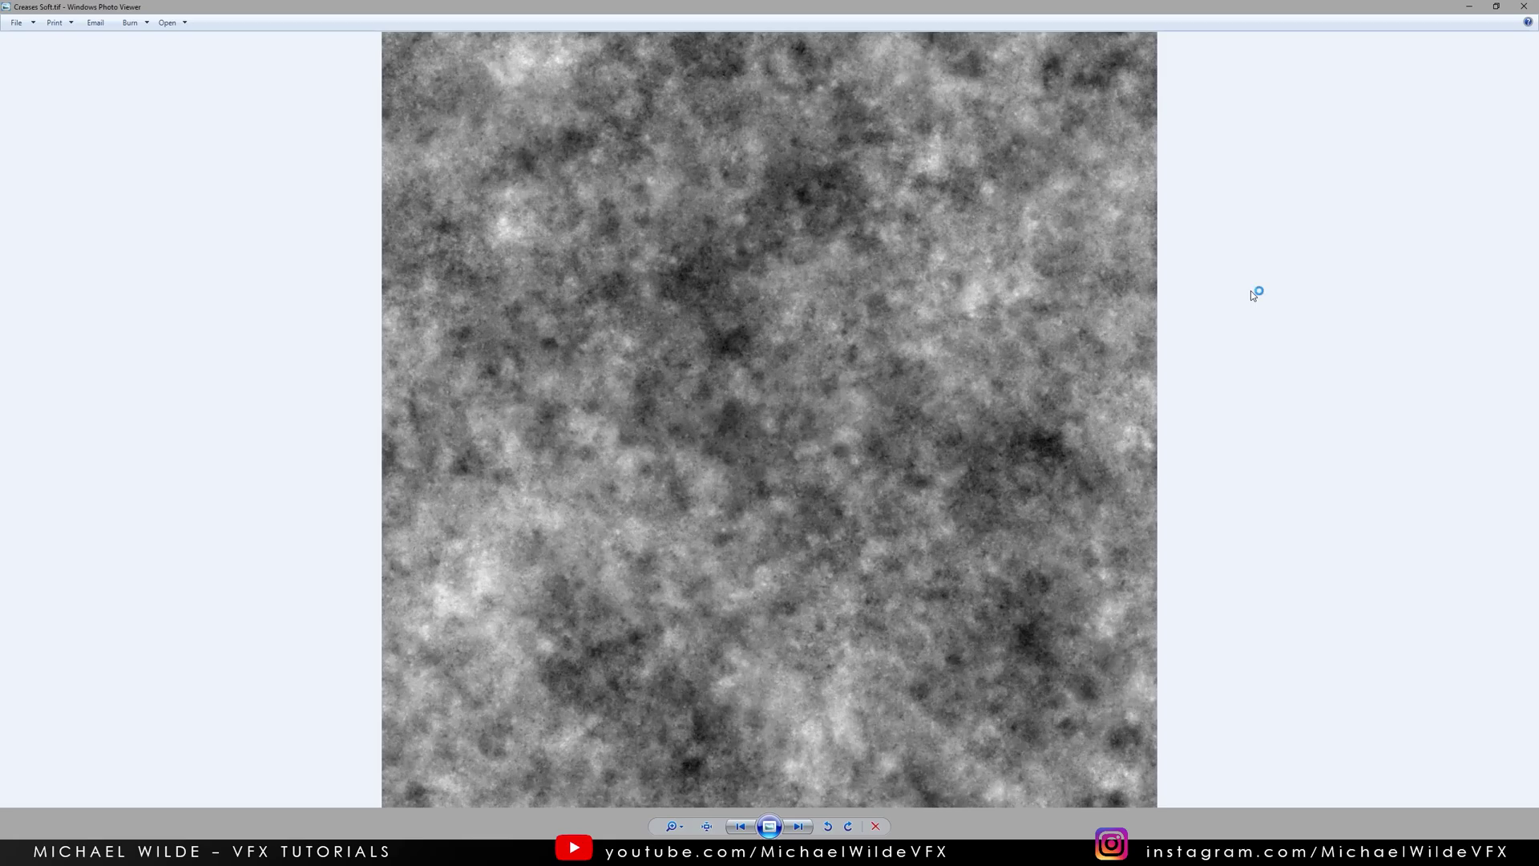